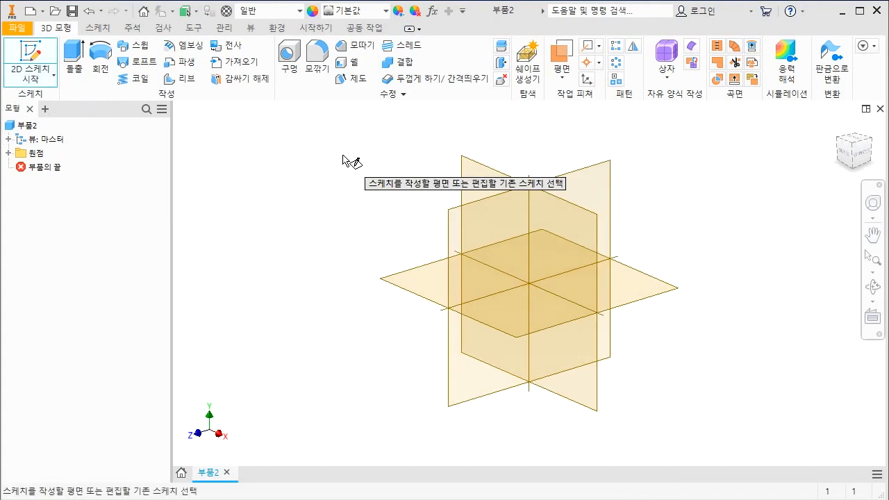
Start a 2D sketch on the XY plane and draw a rectangle about 7.7 mm wide from the origin, above the horizontal axis
{"action": "left_click", "coordinate": [475, 178]}
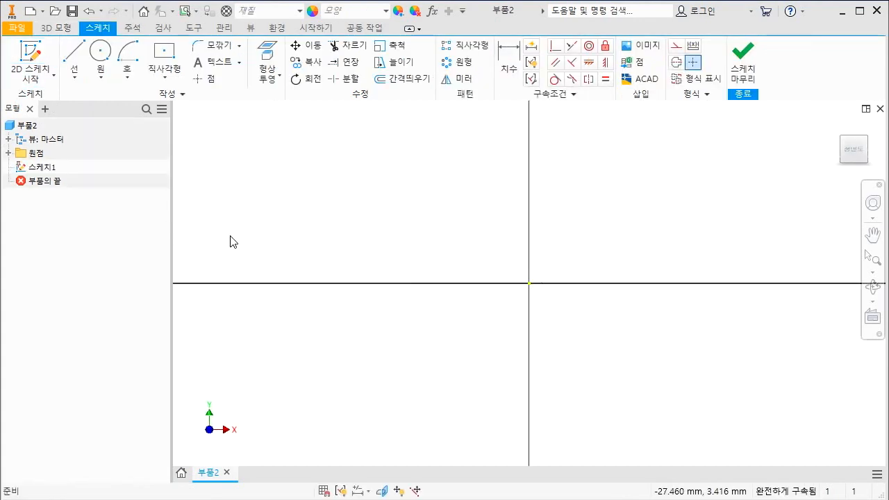
{"action": "left_click", "coordinate": [165, 77]}
{"action": "left_click", "coordinate": [172, 99]}
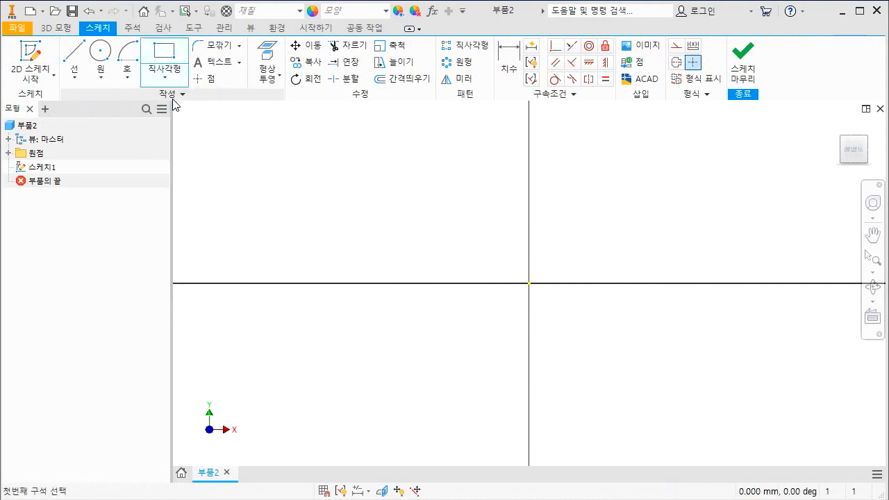
{"action": "left_click", "coordinate": [529, 284]}
{"action": "left_click", "coordinate": [610, 219]}
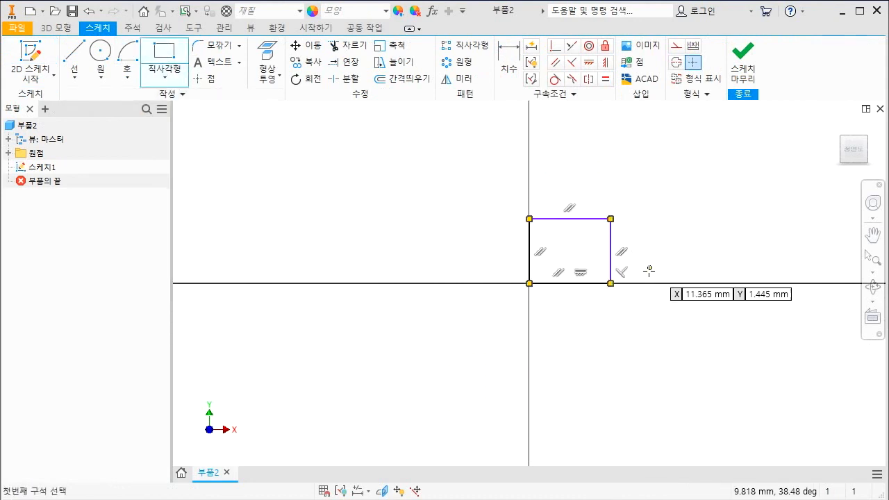
Draw two more rectangles side by side along the horizontal axis, each adjoining the previous one and slightly taller than it
{"action": "left_click", "coordinate": [610, 283]}
{"action": "left_click", "coordinate": [728, 177]}
{"action": "scroll", "coordinate": [501, 200], "scroll_direction": "up", "scroll_amount": 2}
{"action": "scroll", "coordinate": [590, 239], "scroll_direction": "down", "scroll_amount": 2}
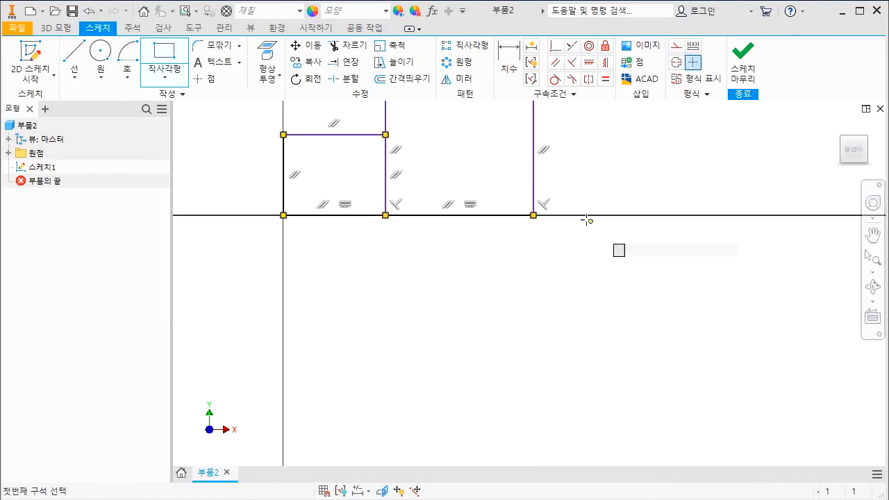
{"action": "left_click", "coordinate": [532, 215]}
{"action": "scroll", "coordinate": [580, 217], "scroll_direction": "up", "scroll_amount": 3}
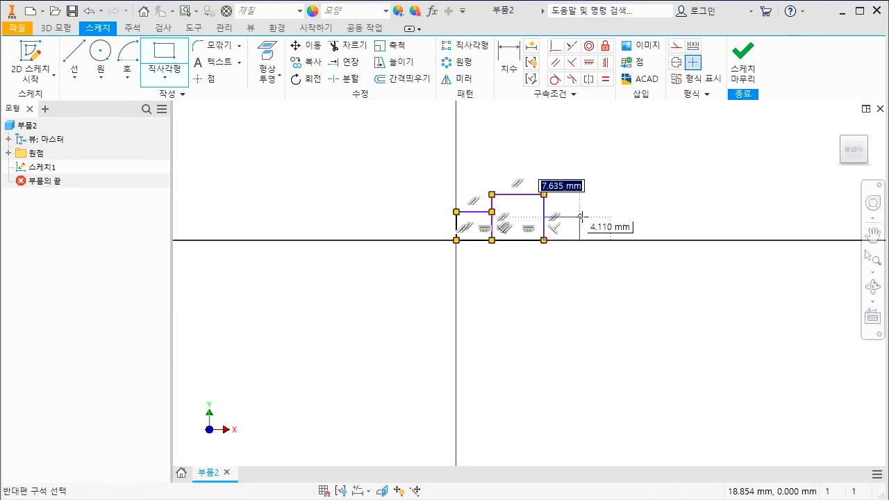
{"action": "left_click", "coordinate": [642, 182]}
{"action": "key", "text": "Escape"}
Dimension the width of the first rectangle, the one at the origin, as 30 mm
{"action": "key", "text": "d"}
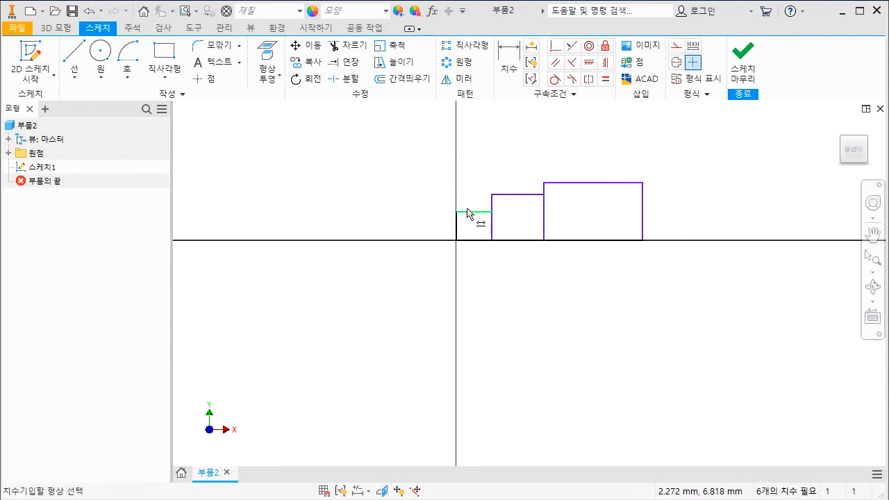
{"action": "left_click", "coordinate": [472, 212]}
{"action": "left_click", "coordinate": [471, 178]}
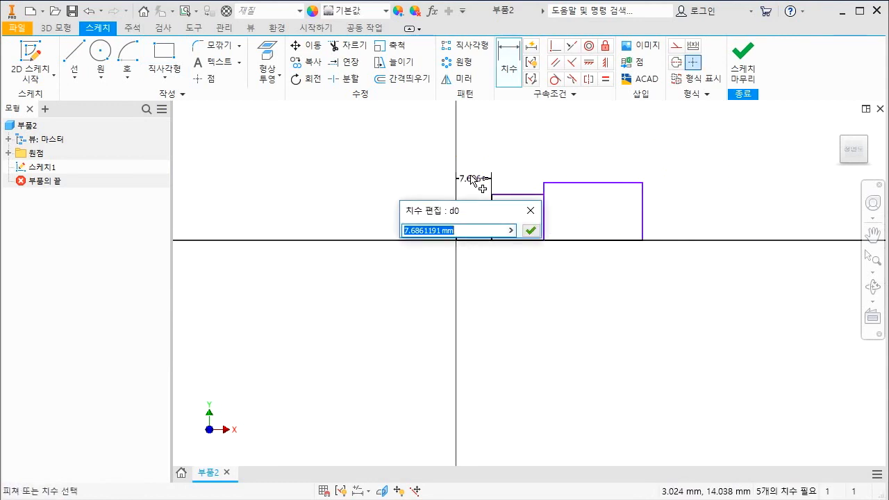
{"action": "type", "text": "30"}
{"action": "key", "text": "Return"}
Dimension the width of the middle rectangle as 8 mm
{"action": "scroll", "coordinate": [527, 222], "scroll_direction": "up", "scroll_amount": 2}
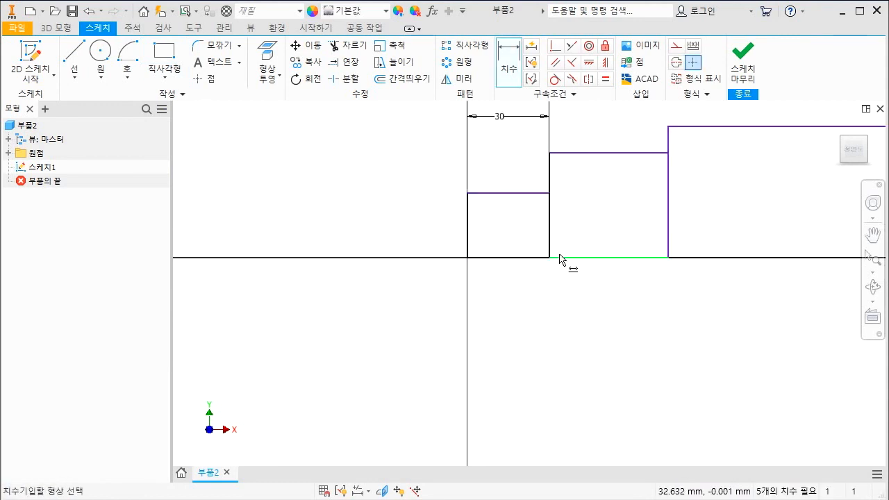
{"action": "left_click", "coordinate": [604, 153]}
{"action": "left_click", "coordinate": [605, 134]}
{"action": "type", "text": "8"}
{"action": "key", "text": "Return"}
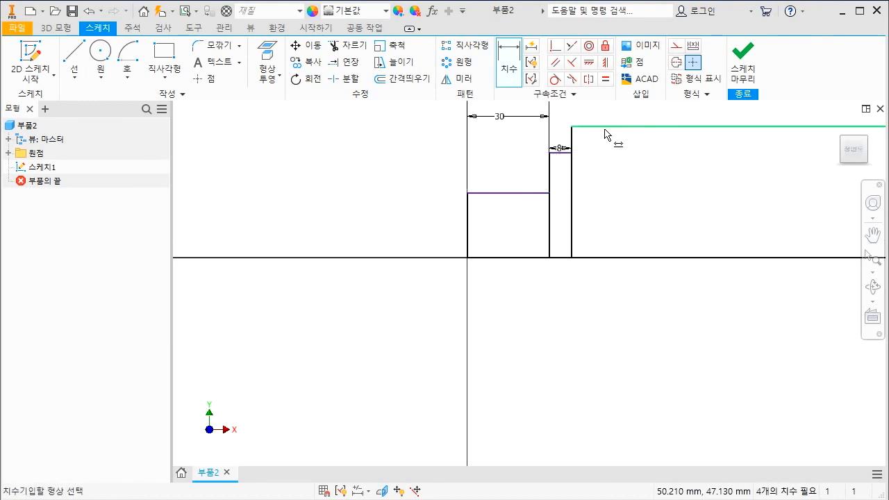
Dimension the width of the third rectangle as 68 mm
{"action": "left_click", "coordinate": [603, 133]}
{"action": "left_click", "coordinate": [608, 122]}
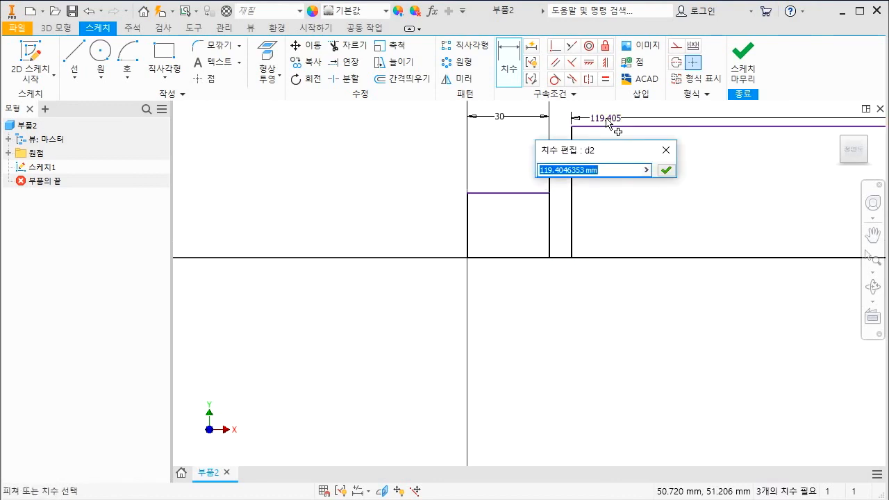
{"action": "type", "text": "68"}
{"action": "key", "text": "Return"}
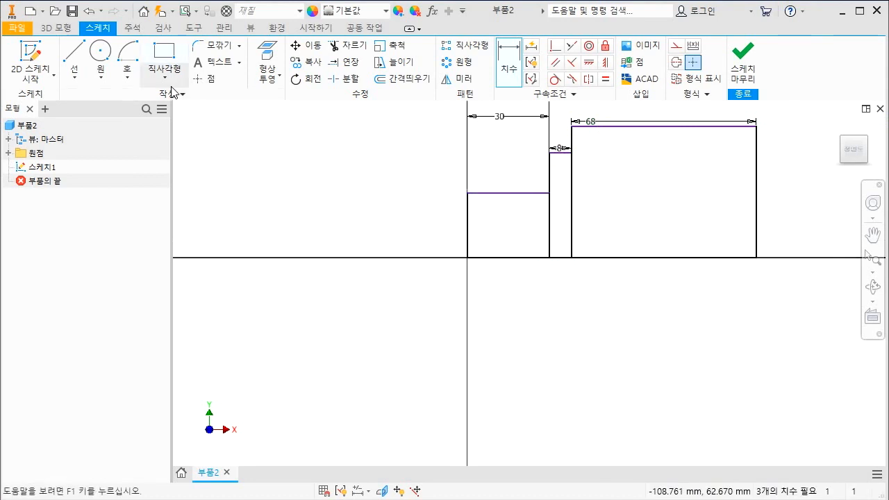
Draw a horizontal line from the origin along the axis to beyond the third rectangle and convert it to a centerline
{"action": "left_click", "coordinate": [74, 78]}
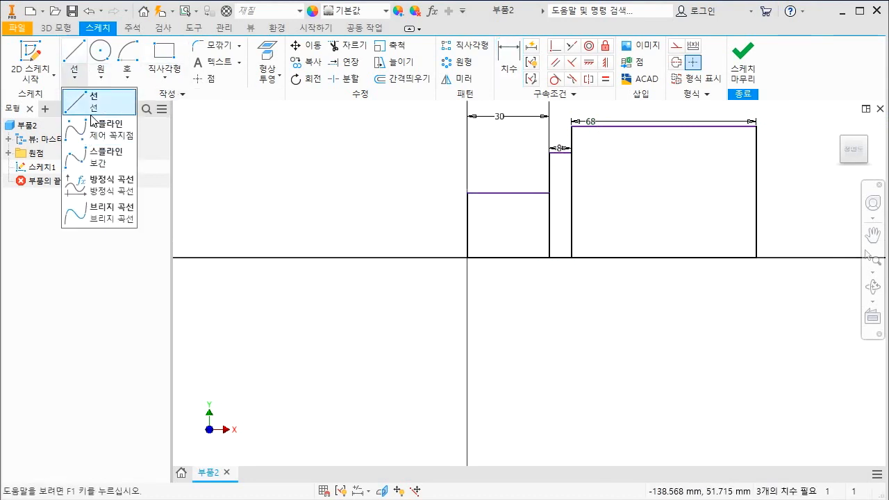
{"action": "left_click", "coordinate": [90, 104]}
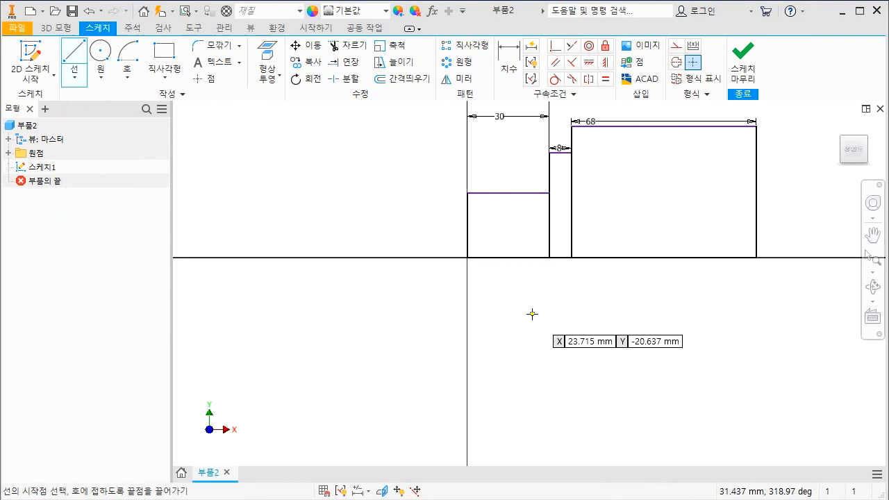
{"action": "left_click", "coordinate": [467, 257]}
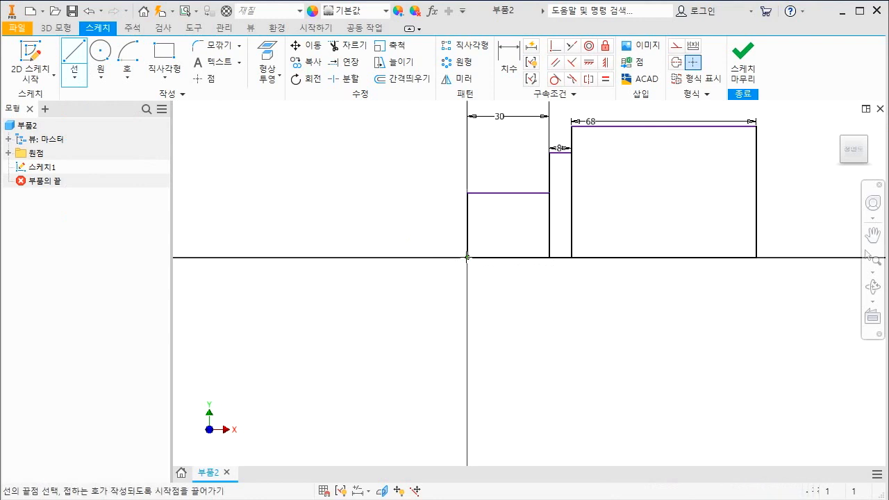
{"action": "left_click", "coordinate": [819, 258]}
{"action": "key", "text": "Escape"}
{"action": "left_click", "coordinate": [790, 257]}
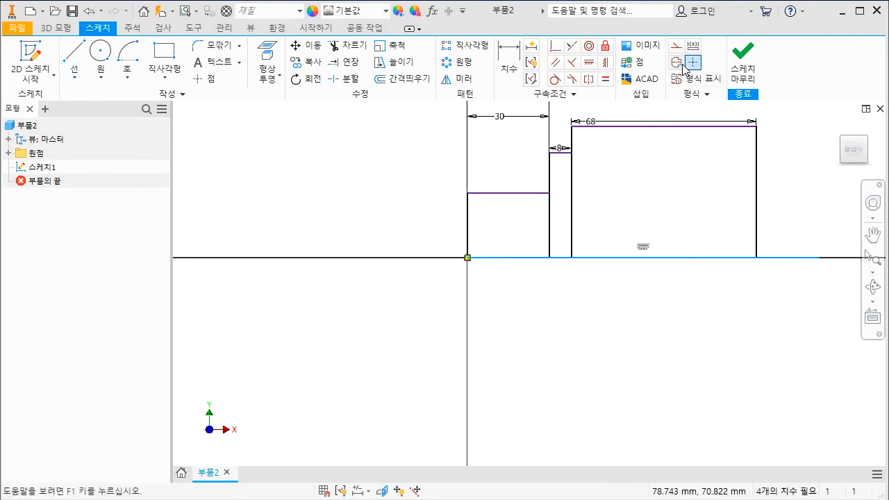
{"action": "left_click", "coordinate": [675, 61]}
Add a 20 mm diameter dimension between the first rectangle's upper edge and the centerline
{"action": "key", "text": "d"}
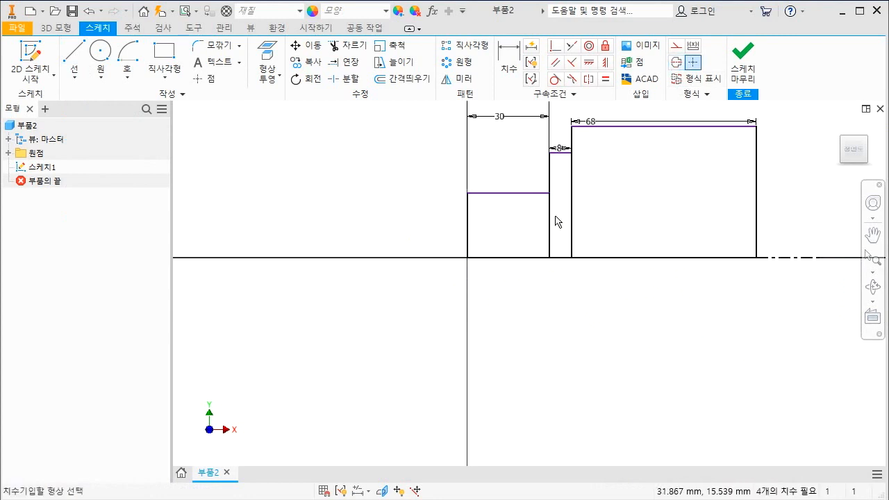
{"action": "left_click", "coordinate": [520, 194]}
{"action": "left_click", "coordinate": [734, 258]}
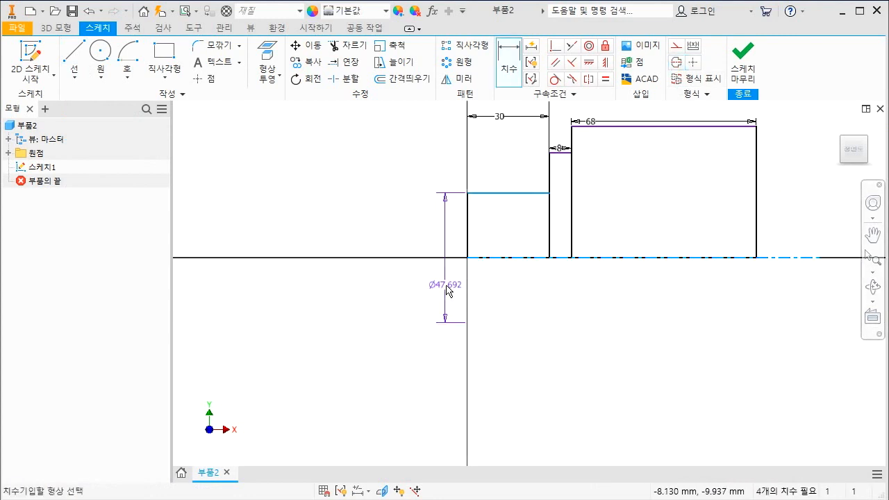
{"action": "left_click", "coordinate": [505, 286]}
{"action": "type", "text": "20"}
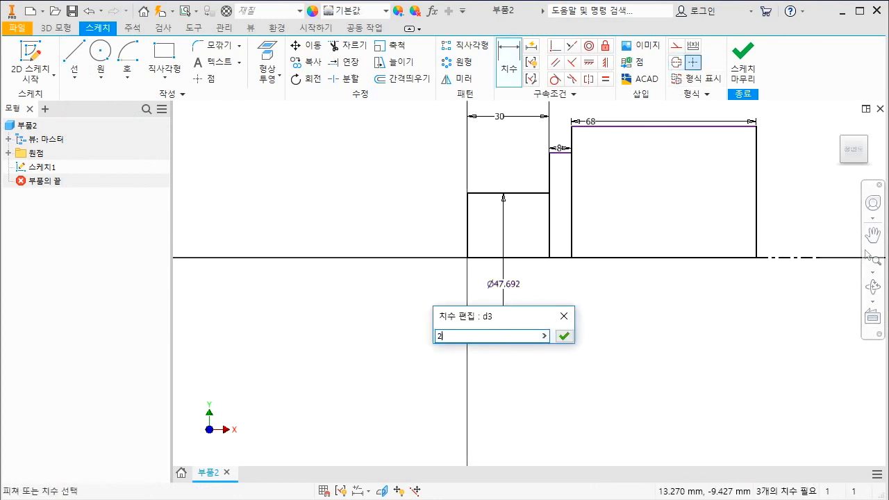
{"action": "key", "text": "Return"}
Add a 26 mm diameter dimension between the middle rectangle's upper edge and the centerline
{"action": "left_click", "coordinate": [558, 190]}
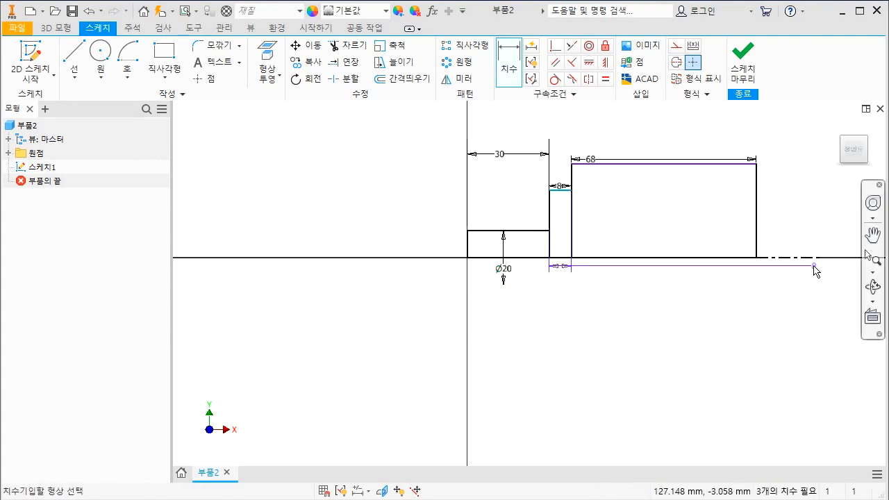
{"action": "left_click", "coordinate": [798, 258]}
{"action": "left_click", "coordinate": [565, 278]}
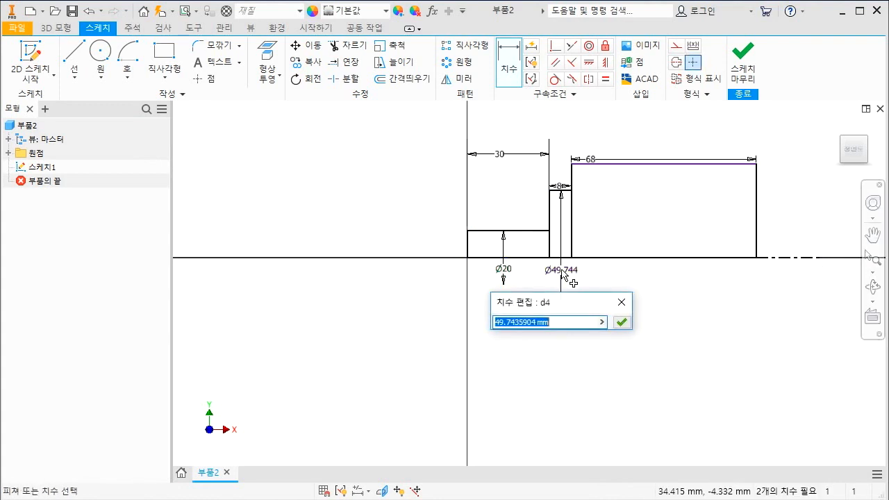
{"action": "type", "text": "26"}
{"action": "key", "text": "Return"}
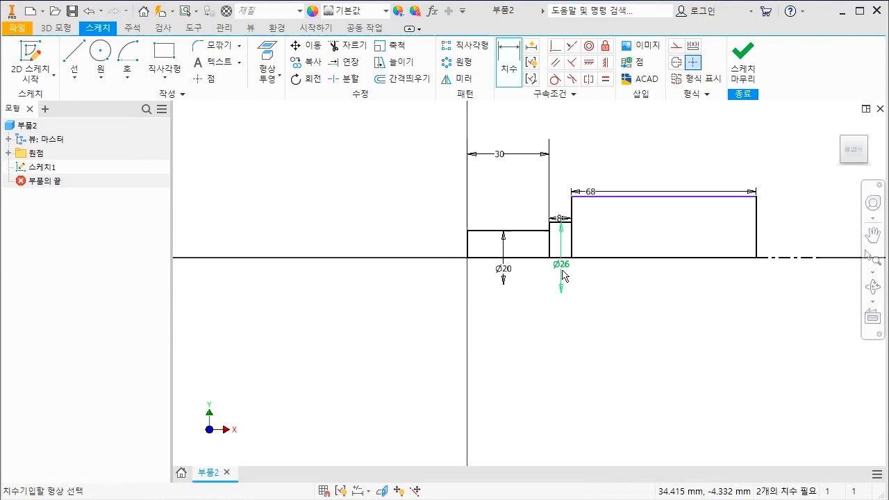
Add a 20 mm diameter dimension between the third rectangle's upper edge and the centerline
{"action": "left_click", "coordinate": [646, 197]}
{"action": "left_click", "coordinate": [778, 258]}
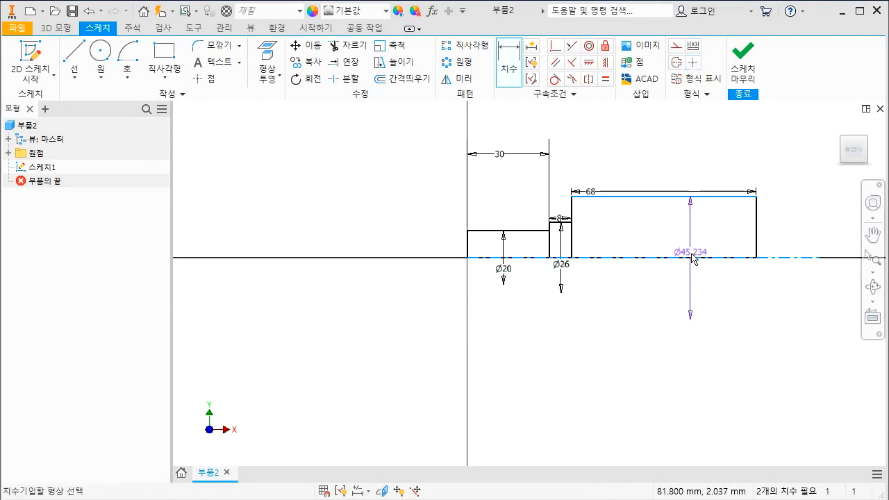
{"action": "left_click", "coordinate": [690, 289]}
{"action": "type", "text": "20"}
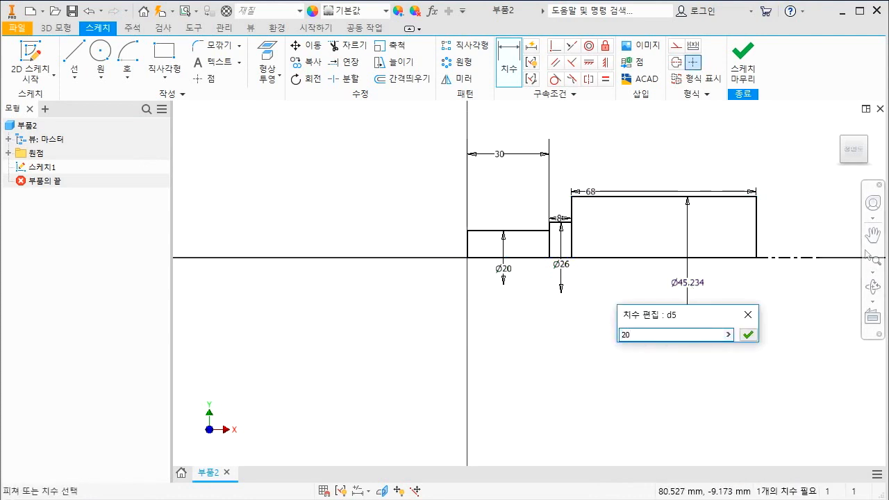
{"action": "key", "text": "Return"}
{"action": "key", "text": "Escape"}
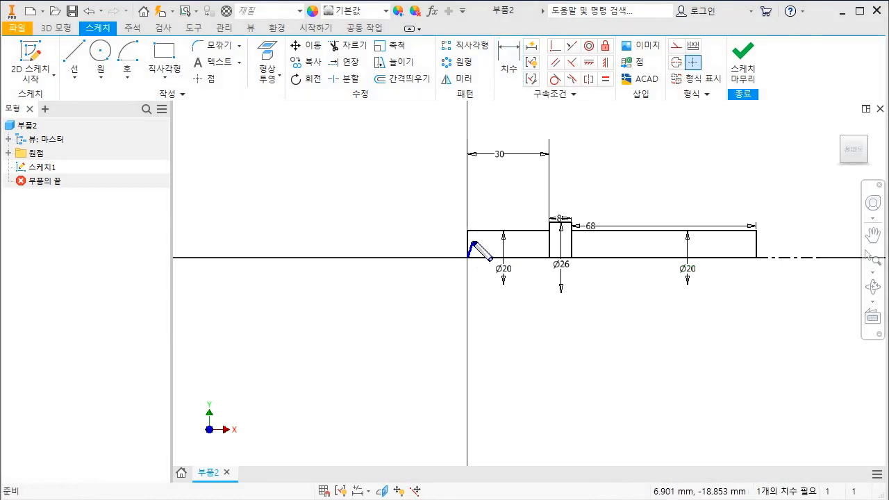
{"action": "left_click_drag", "start_coordinate": [435, 239], "coordinate": [473, 244]}
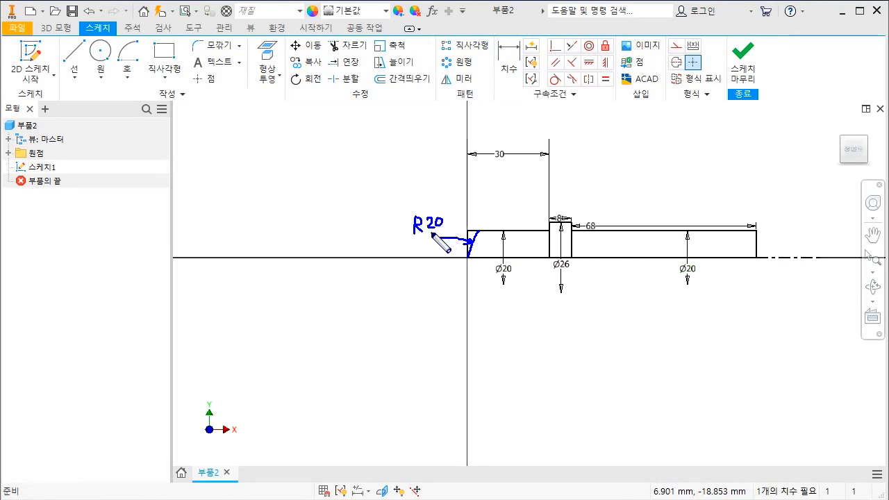
{"action": "left_click_drag", "start_coordinate": [411, 235], "coordinate": [456, 231]}
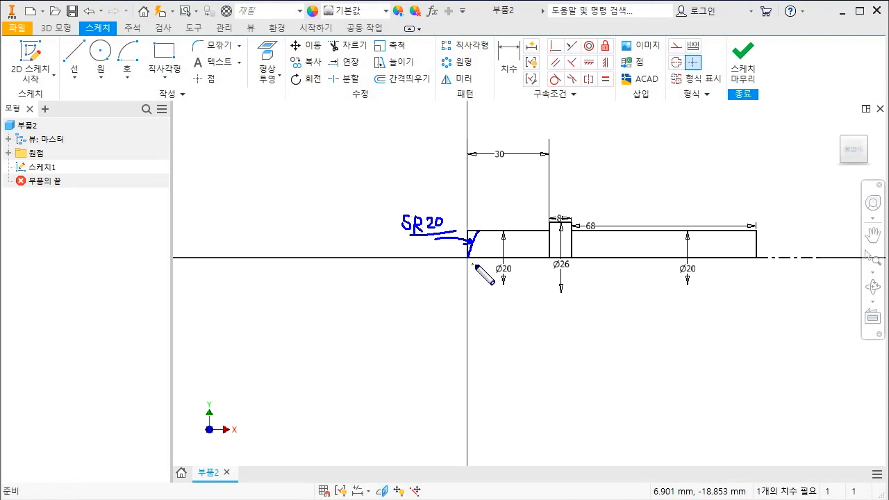
{"action": "key", "text": "Escape"}
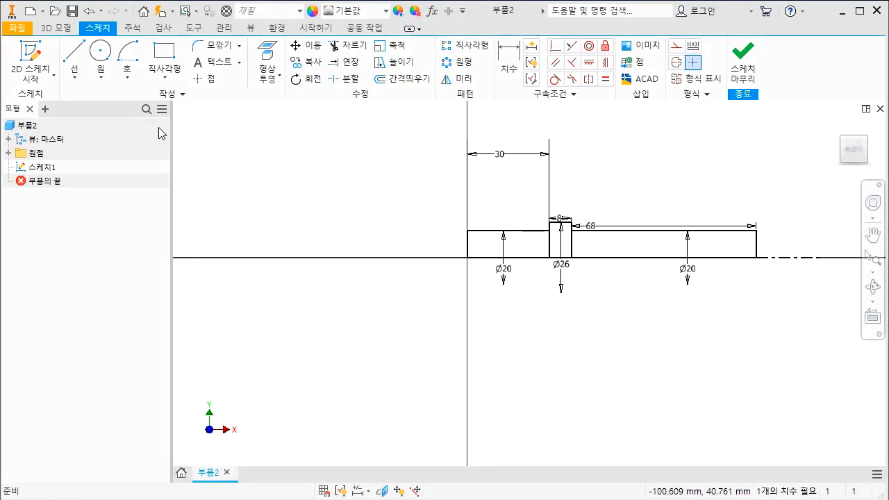
Draw a center-point arc about 21 mm in radius, centered on the shaft axis, from the origin to just above the first rectangle's upper edge
{"action": "left_click", "coordinate": [132, 83]}
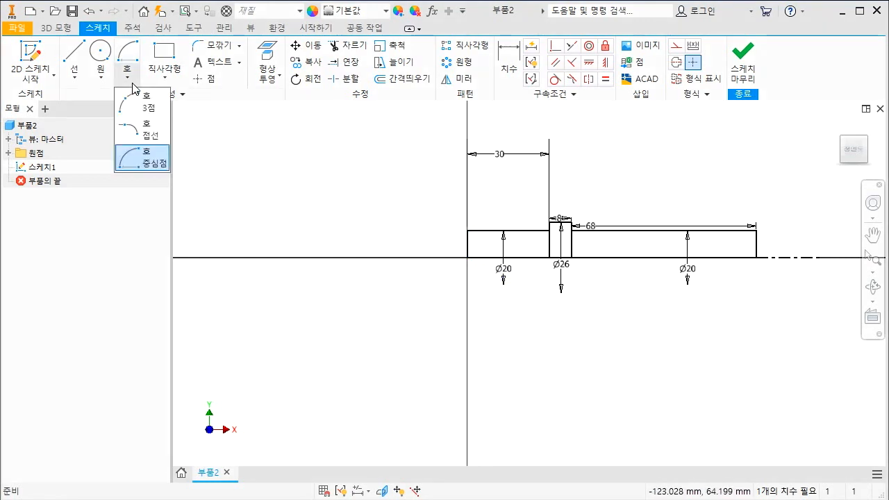
{"action": "left_click", "coordinate": [155, 164]}
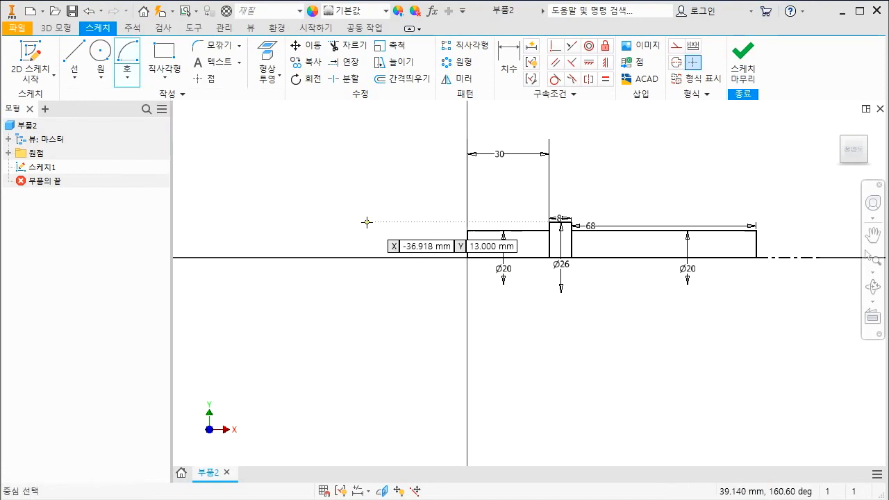
{"action": "scroll", "coordinate": [507, 263], "scroll_direction": "up", "scroll_amount": 3}
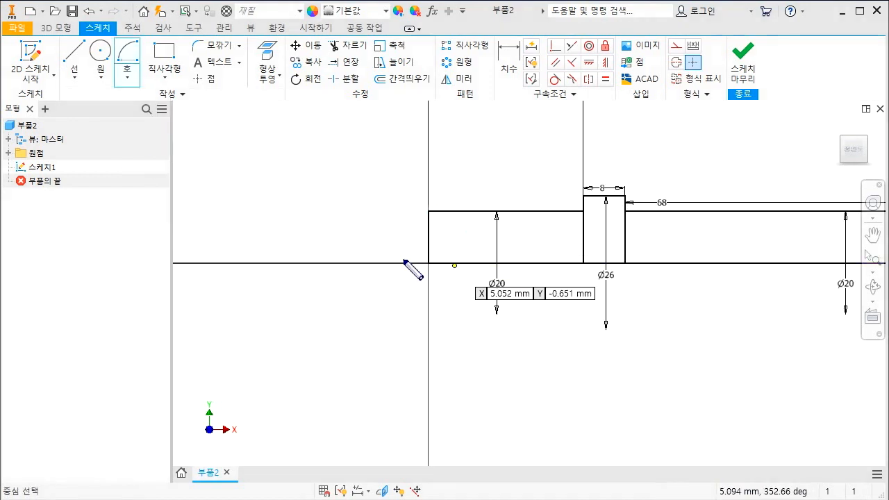
{"action": "mouse_move", "coordinate": [410, 263]}
{"action": "left_mouse_down"}
{"action": "mouse_move", "coordinate": [562, 266]}
{"action": "mouse_move", "coordinate": [525, 269]}
{"action": "left_mouse_up"}
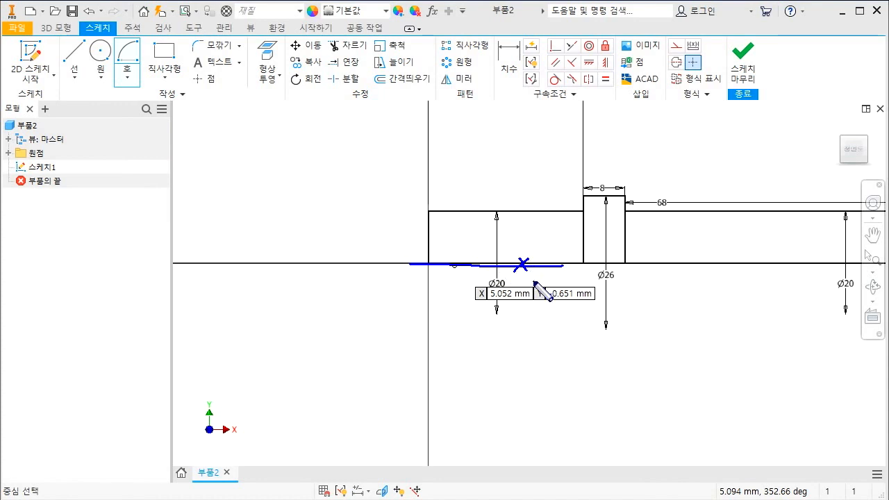
{"action": "key", "text": "Escape"}
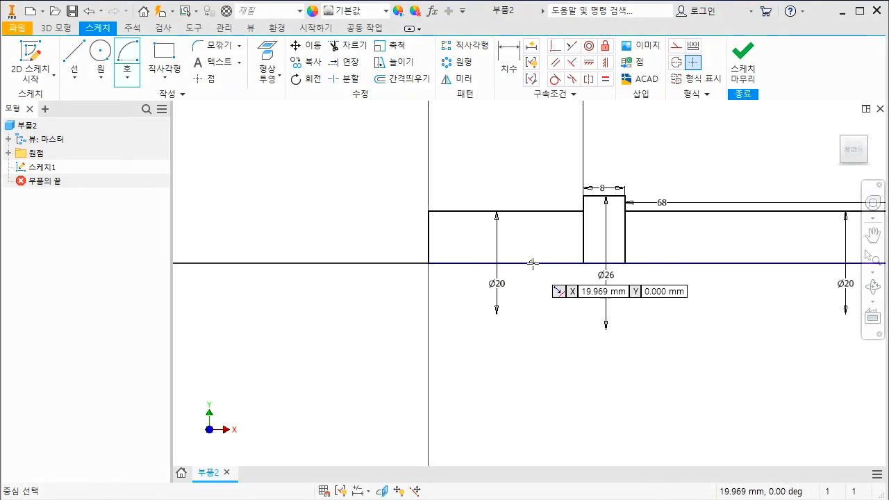
{"action": "left_click", "coordinate": [538, 263]}
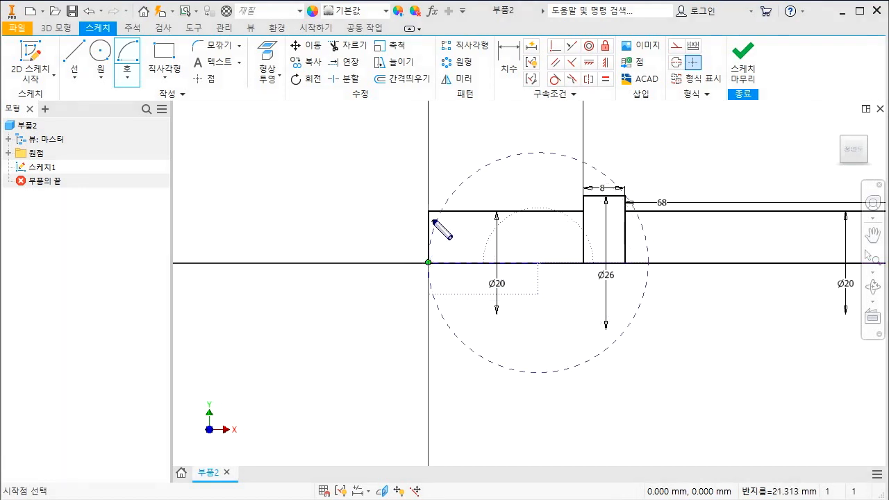
{"action": "left_click", "coordinate": [428, 263]}
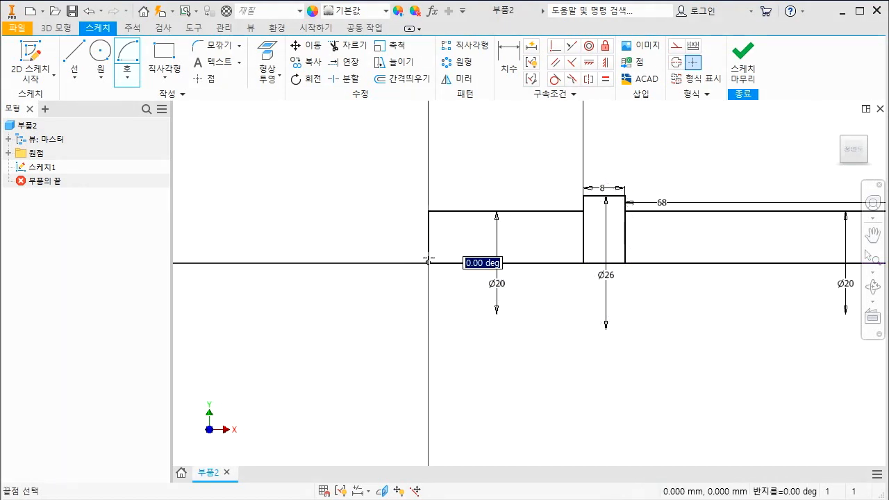
{"action": "left_click", "coordinate": [459, 187]}
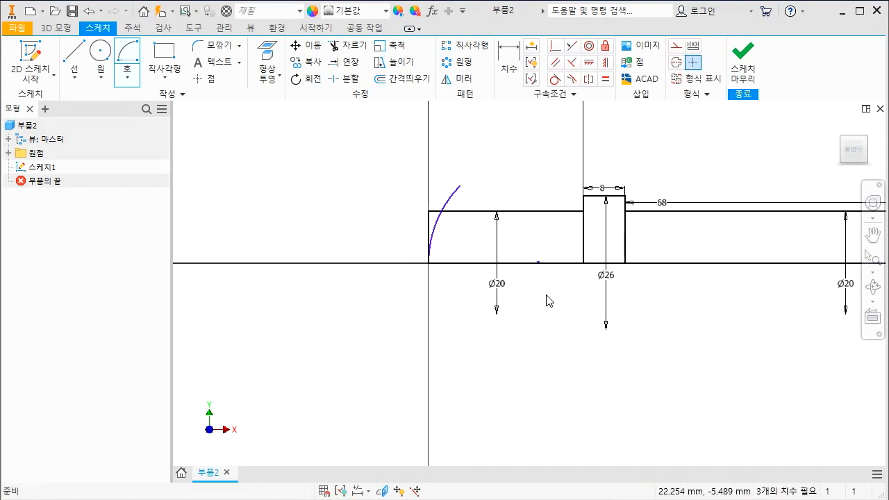
{"action": "key", "text": "Escape"}
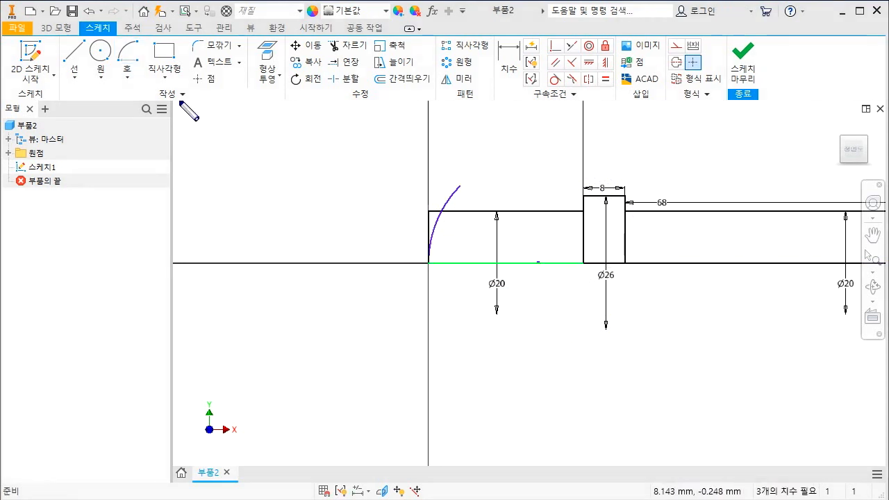
{"action": "mouse_move", "coordinate": [115, 84]}
{"action": "left_mouse_down"}
{"action": "mouse_move", "coordinate": [142, 53]}
{"action": "mouse_move", "coordinate": [122, 88]}
{"action": "left_mouse_up"}
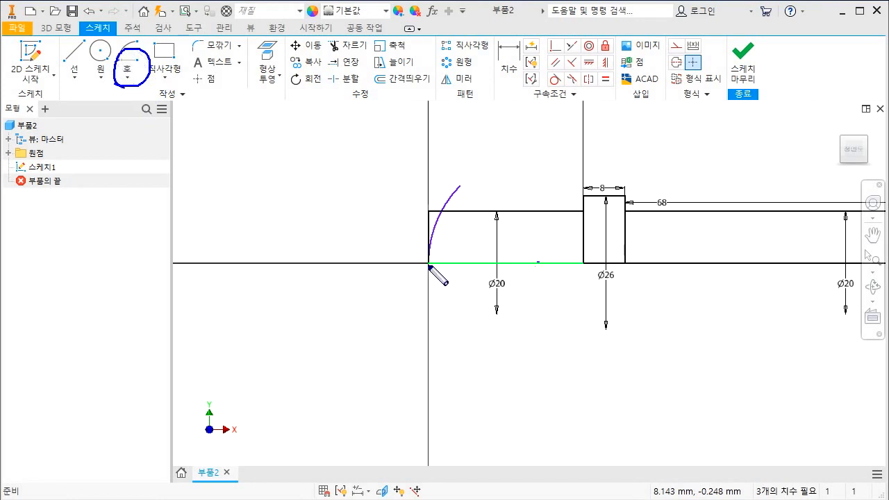
{"action": "left_click", "coordinate": [127, 77]}
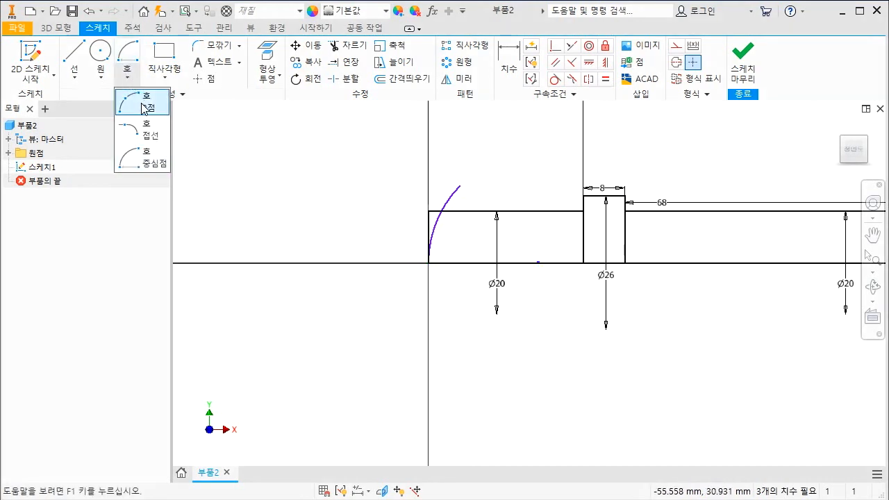
{"action": "left_click", "coordinate": [145, 159]}
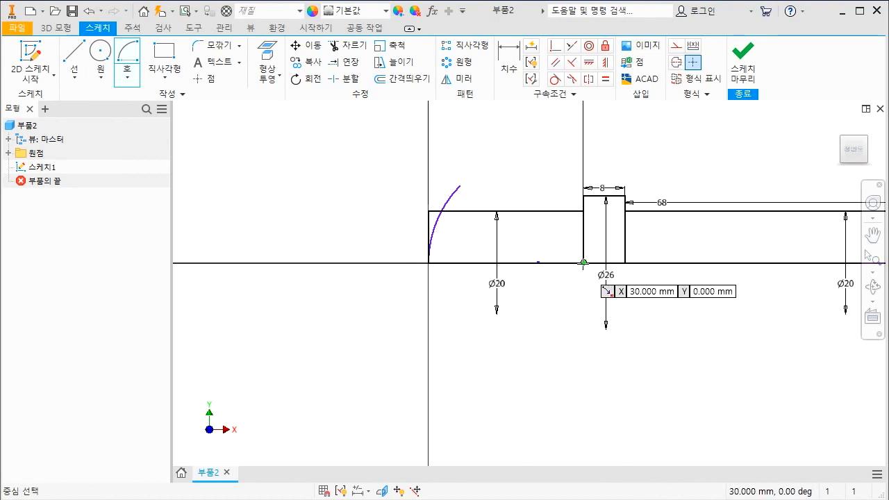
{"action": "left_click_drag", "start_coordinate": [595, 259], "coordinate": [576, 274]}
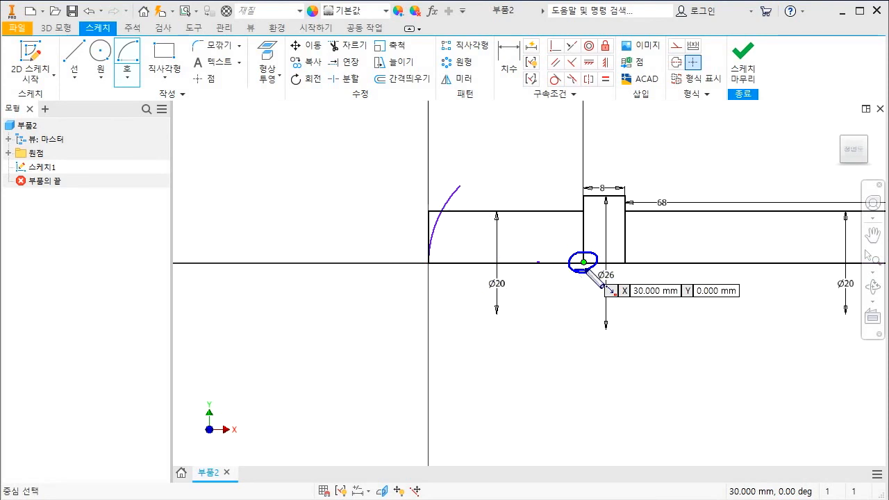
{"action": "left_click_drag", "start_coordinate": [587, 271], "coordinate": [583, 262]}
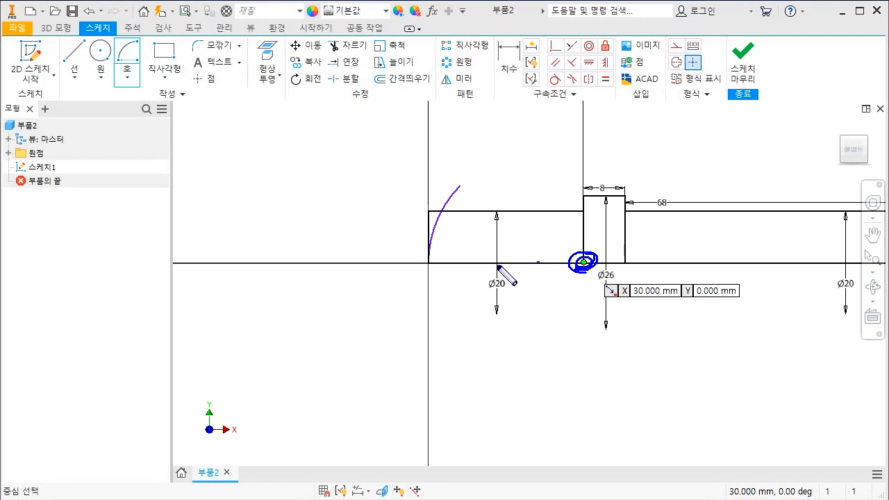
{"action": "left_click_drag", "start_coordinate": [439, 264], "coordinate": [571, 263]}
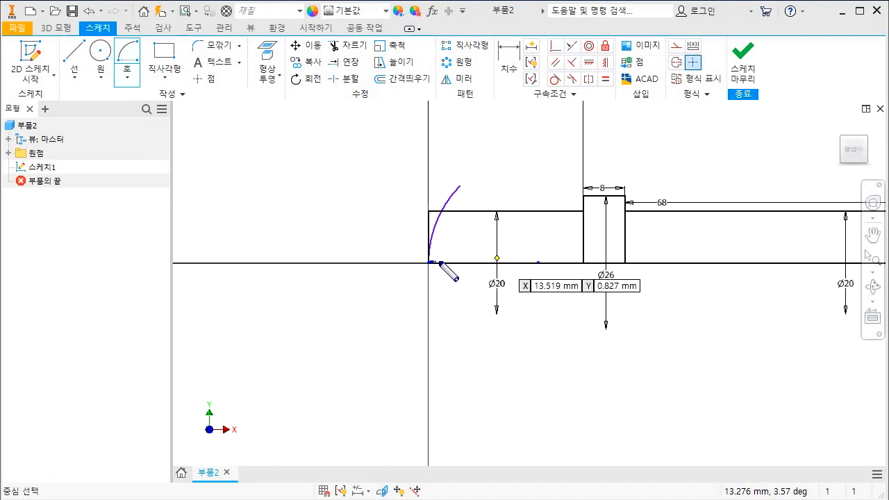
{"action": "left_click_drag", "start_coordinate": [432, 263], "coordinate": [569, 265]}
{"action": "left_click_drag", "start_coordinate": [510, 263], "coordinate": [506, 280]}
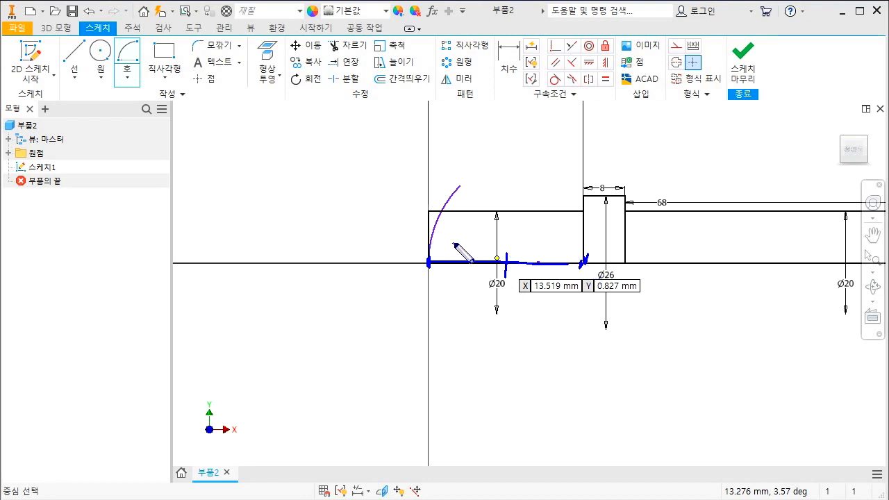
{"action": "key", "text": "Escape"}
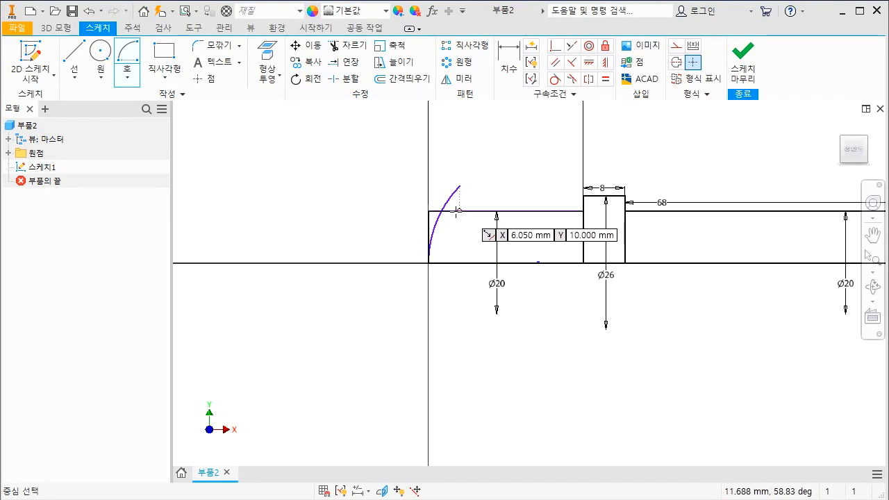
Dimension the arc at the first rectangle's outer end with a 20 mm radius
{"action": "key", "text": "d"}
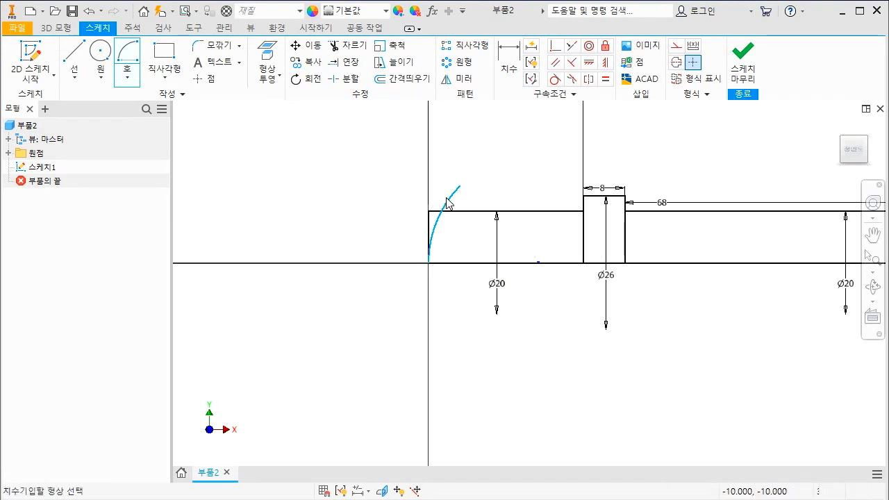
{"action": "left_click", "coordinate": [451, 195]}
{"action": "left_click", "coordinate": [394, 184]}
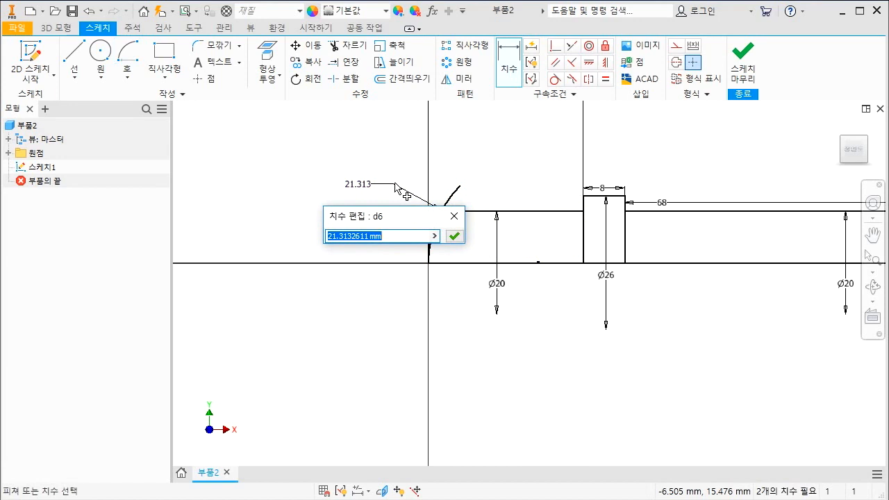
{"action": "type", "text": "20"}
{"action": "key", "text": "Return"}
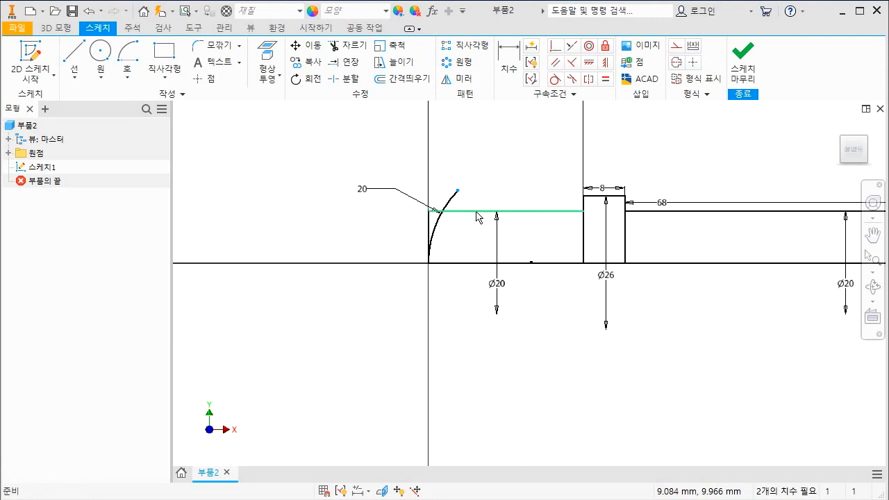
Constrain the arc's upper endpoint coincident with the first rectangle's upper edge
{"action": "left_click", "coordinate": [476, 212]}
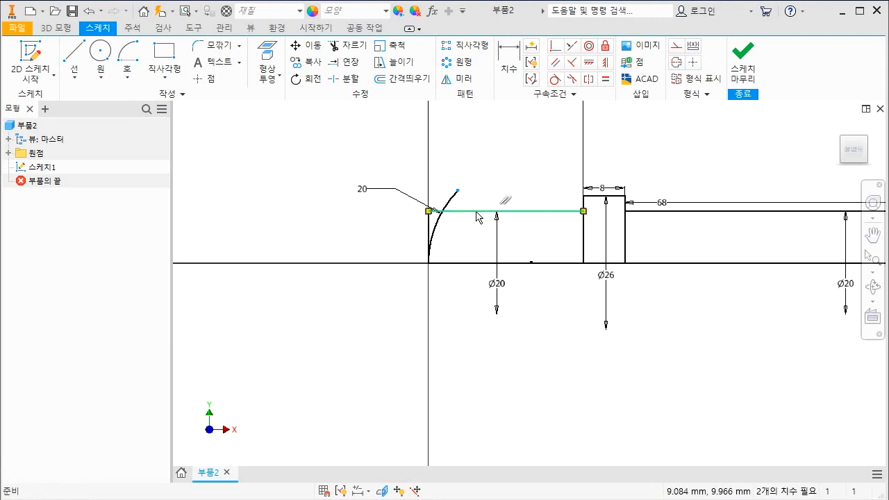
{"action": "left_click", "coordinate": [556, 47]}
{"action": "key", "text": "Escape"}
Revolve the three shaft profiles 360 degrees about the centerline, leaving out the sliver outside the arc at the rounded end
{"action": "scroll", "coordinate": [240, 197], "scroll_direction": "down", "scroll_amount": 5}
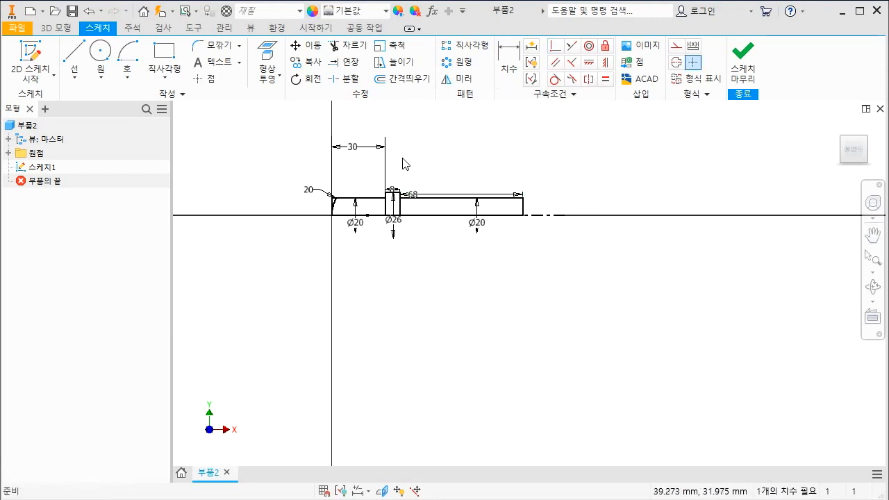
{"action": "scroll", "coordinate": [403, 163], "scroll_direction": "up", "scroll_amount": 4}
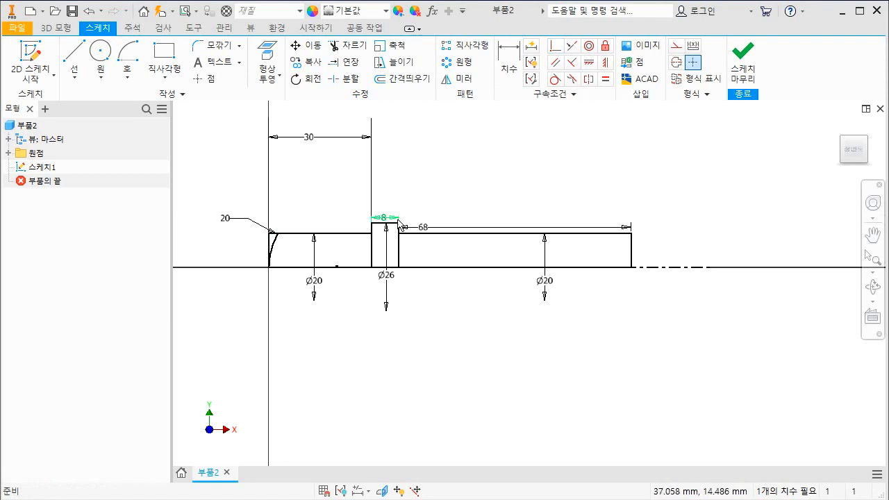
{"action": "key", "text": "r"}
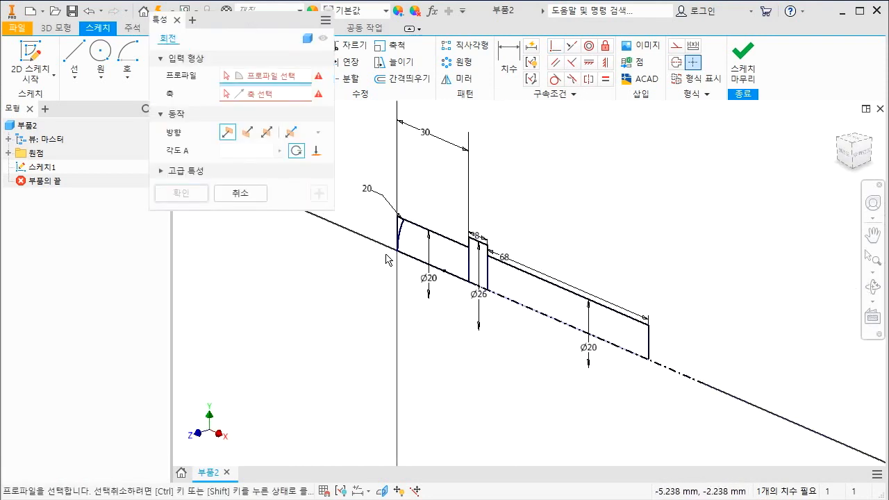
{"action": "left_click", "coordinate": [416, 243]}
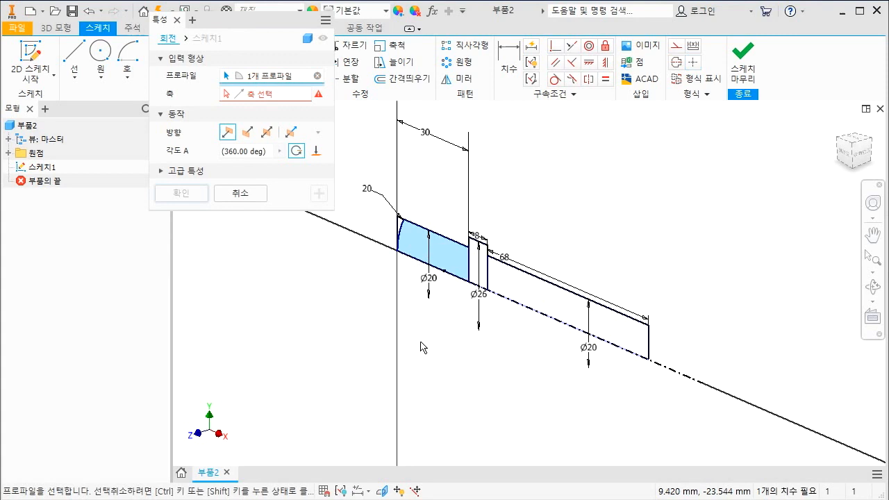
{"action": "left_click", "coordinate": [478, 267]}
{"action": "left_click", "coordinate": [527, 292]}
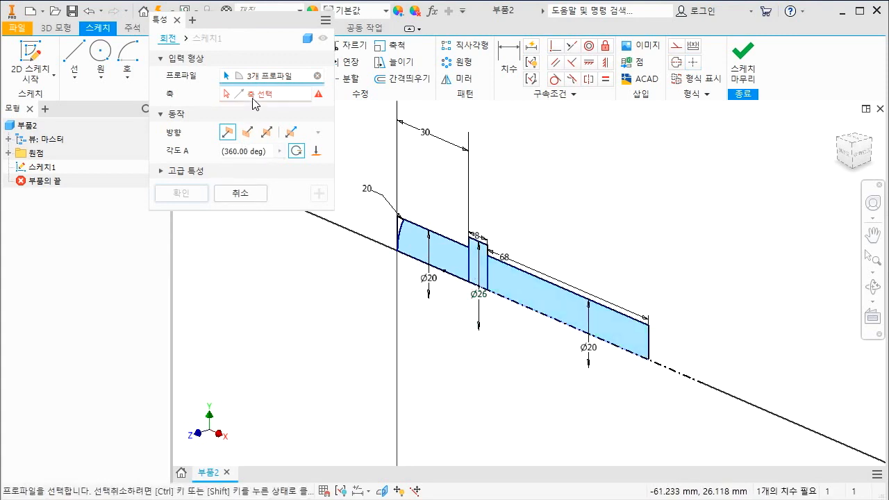
{"action": "left_click", "coordinate": [687, 375]}
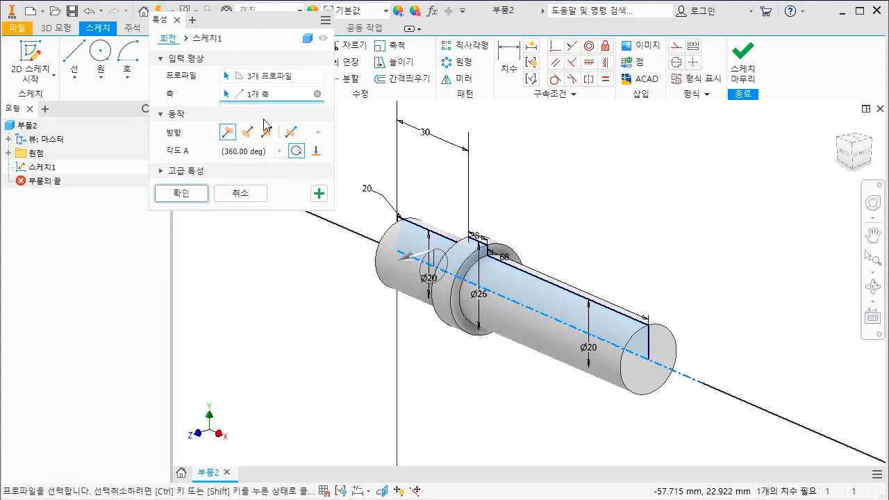
{"action": "left_click", "coordinate": [179, 193]}
Examine the revolved shaft's rounded end and overall shape from several angles
{"action": "key", "text": "F4"}
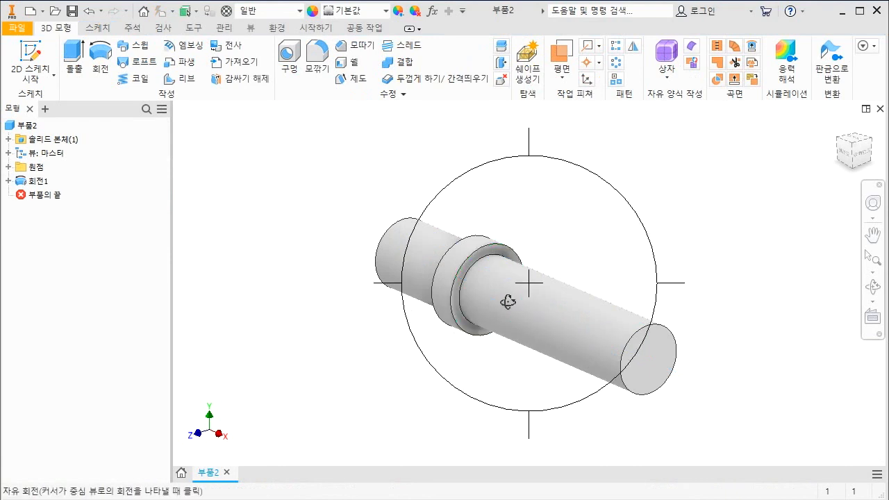
{"action": "left_click_drag", "start_coordinate": [511, 301], "coordinate": [580, 275]}
{"action": "scroll", "coordinate": [470, 275], "scroll_direction": "up", "scroll_amount": 5}
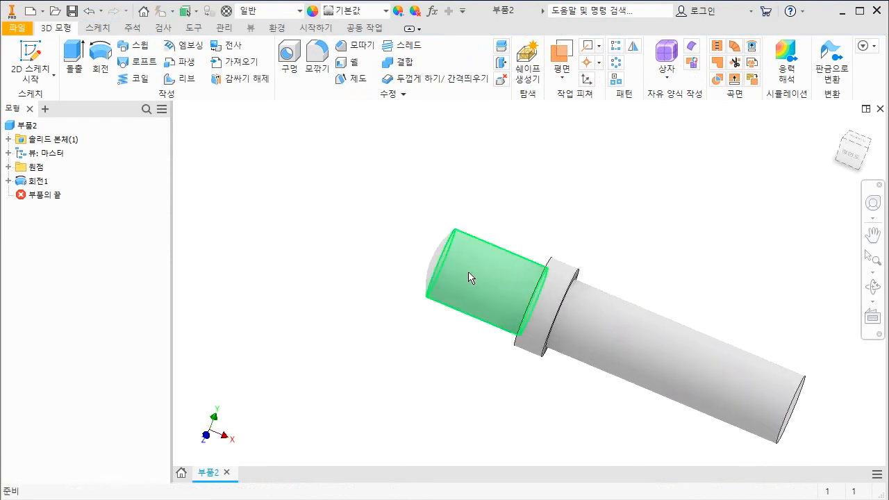
{"action": "key", "text": "F4"}
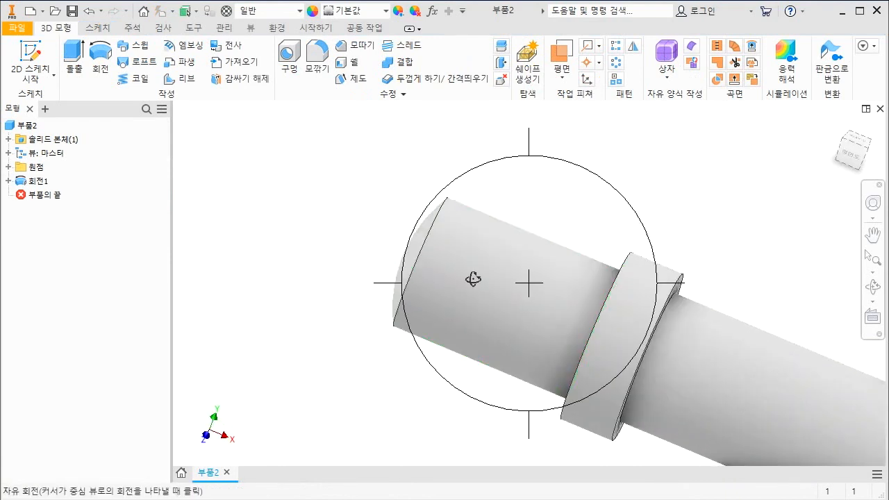
{"action": "left_click_drag", "start_coordinate": [472, 280], "coordinate": [397, 200]}
{"action": "key", "text": "Home"}
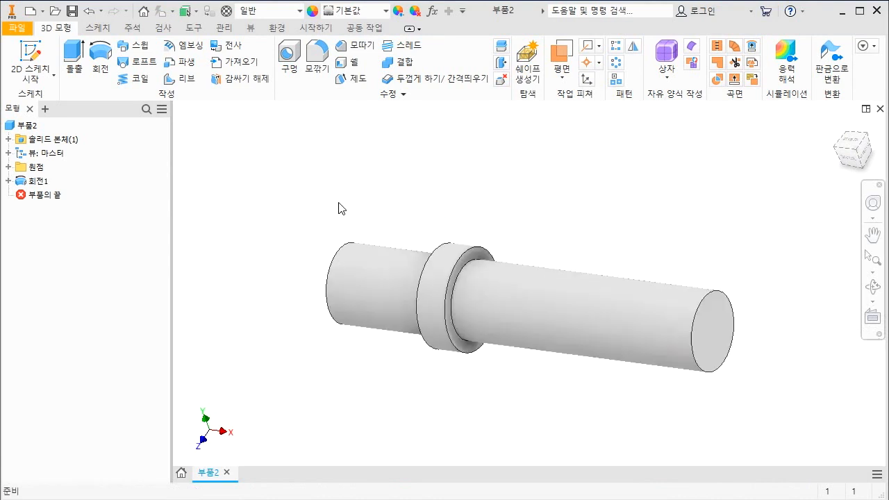
{"action": "mouse_move", "coordinate": [607, 326]}
{"action": "left_mouse_down"}
{"action": "mouse_move", "coordinate": [658, 356]}
{"action": "mouse_move", "coordinate": [696, 355]}
{"action": "mouse_move", "coordinate": [669, 302]}
{"action": "mouse_move", "coordinate": [647, 331]}
{"action": "mouse_move", "coordinate": [618, 347]}
{"action": "left_mouse_up"}
{"action": "left_click_drag", "start_coordinate": [616, 312], "coordinate": [669, 336]}
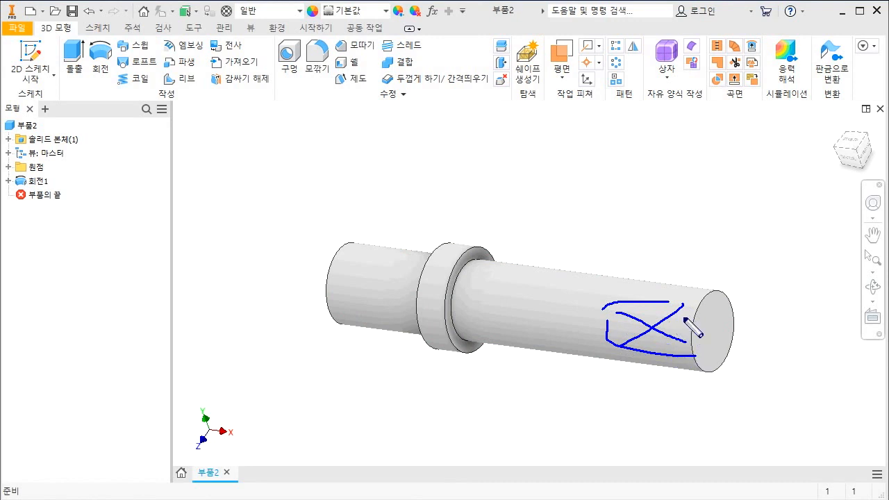
{"action": "mouse_move", "coordinate": [708, 307]}
{"action": "left_mouse_down"}
{"action": "mouse_move", "coordinate": [699, 362]}
{"action": "mouse_move", "coordinate": [728, 366]}
{"action": "mouse_move", "coordinate": [725, 293]}
{"action": "left_mouse_up"}
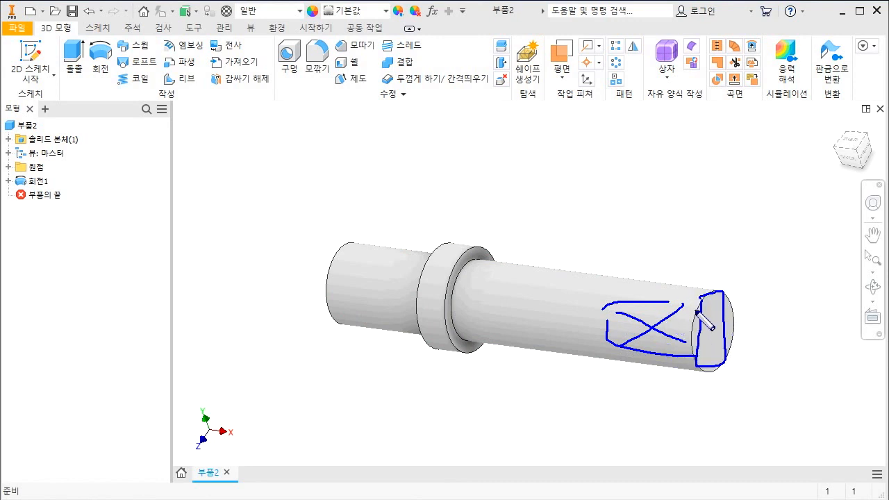
{"action": "left_click_drag", "start_coordinate": [636, 306], "coordinate": [633, 318]}
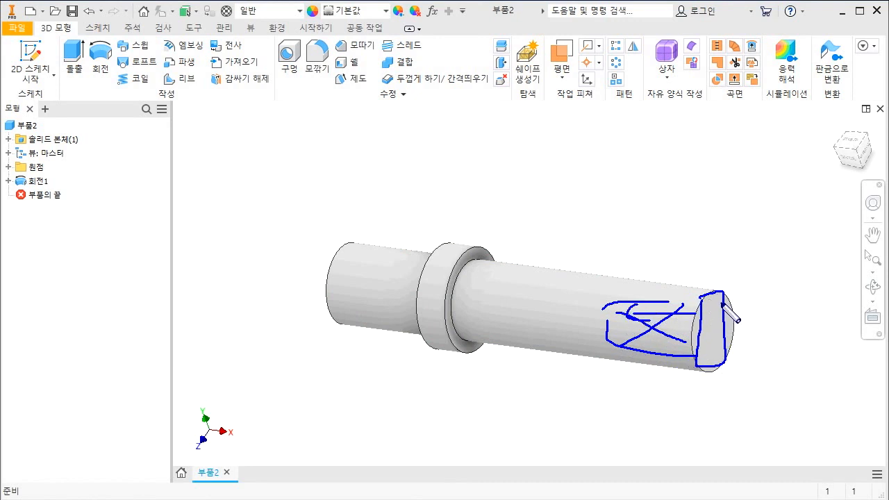
{"action": "key", "text": "Escape"}
Start a sketch on the long section's flat end face and draw a center rectangle about 13.5 mm wide on the shaft axis, taller than the collar
{"action": "left_click", "coordinate": [715, 331]}
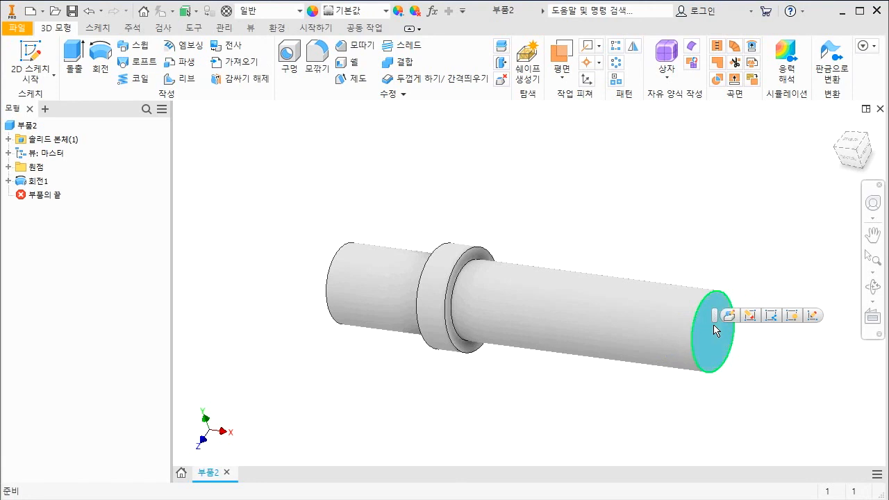
{"action": "right_click", "coordinate": [713, 328]}
{"action": "left_click", "coordinate": [715, 371]}
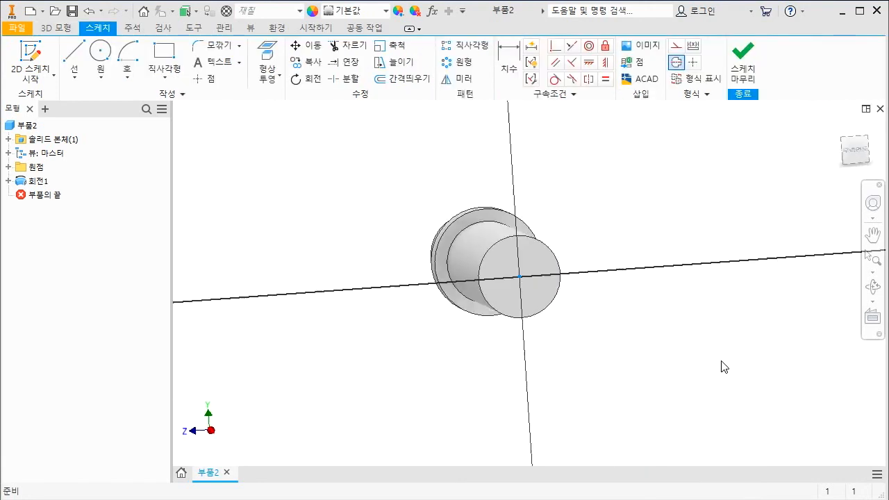
{"action": "left_click", "coordinate": [165, 76]}
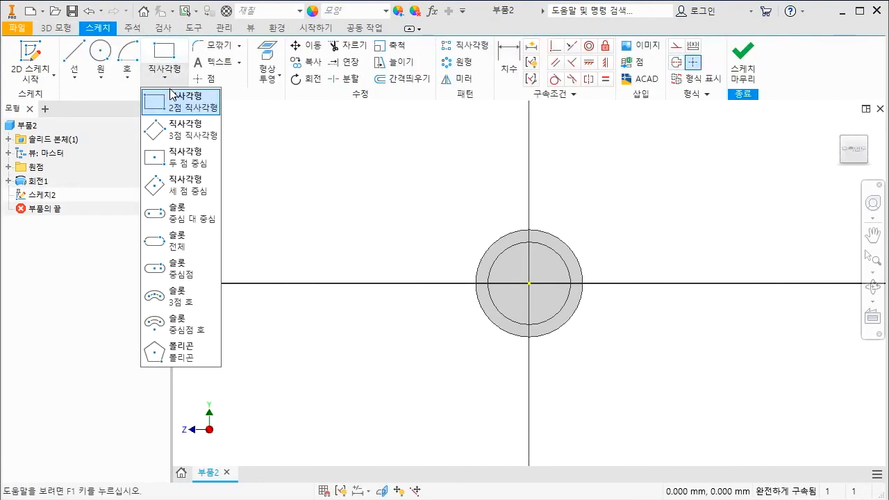
{"action": "left_click", "coordinate": [161, 156]}
{"action": "left_click", "coordinate": [529, 284]}
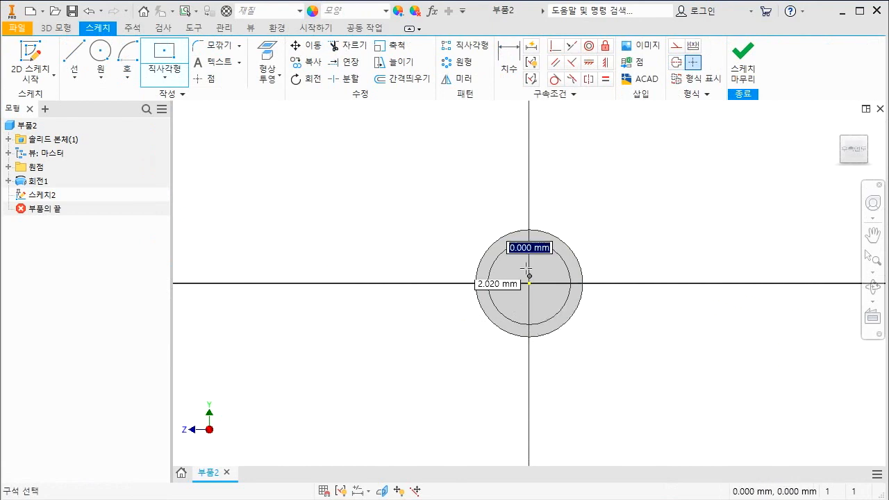
{"action": "left_click", "coordinate": [557, 201]}
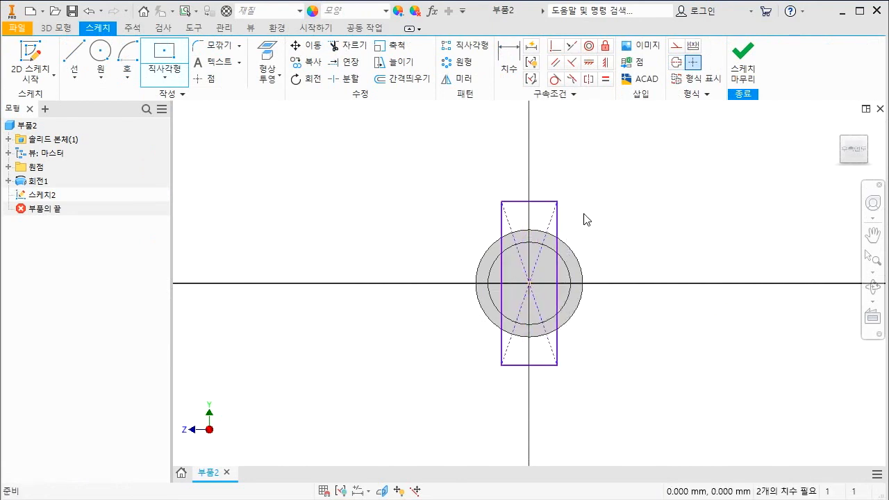
Dimension the rectangle's width at 12 mm
{"action": "key", "text": "d"}
{"action": "left_click", "coordinate": [548, 203]}
{"action": "left_click", "coordinate": [545, 185]}
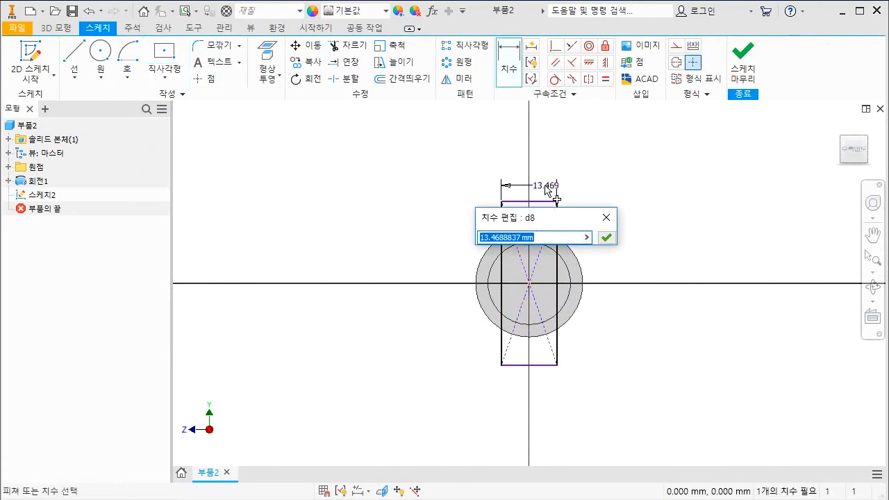
{"action": "type", "text": "12"}
{"action": "key", "text": "Return"}
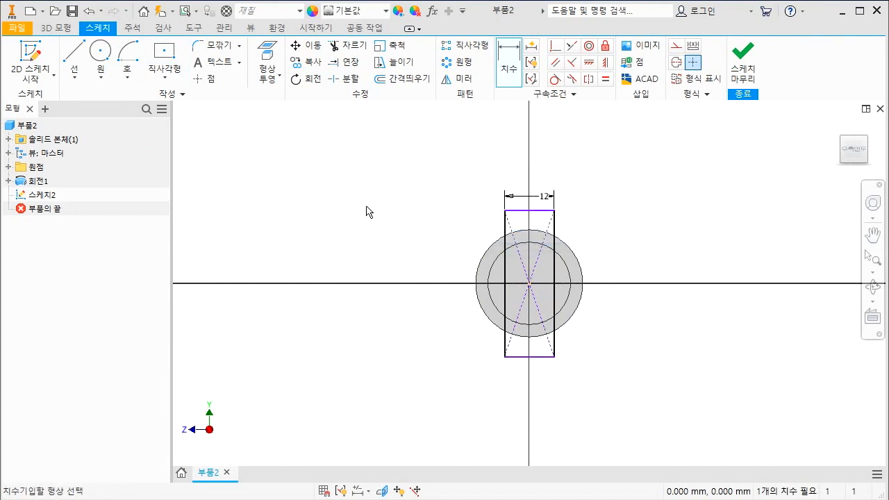
Draw a circle centered on the shaft axis, large enough to enclose the whole rectangle and the collar
{"action": "left_click", "coordinate": [100, 55]}
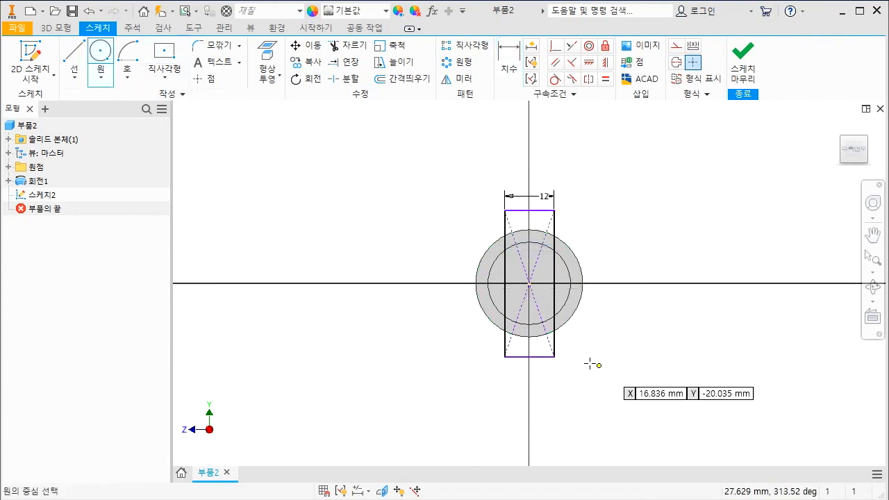
{"action": "left_click", "coordinate": [529, 283]}
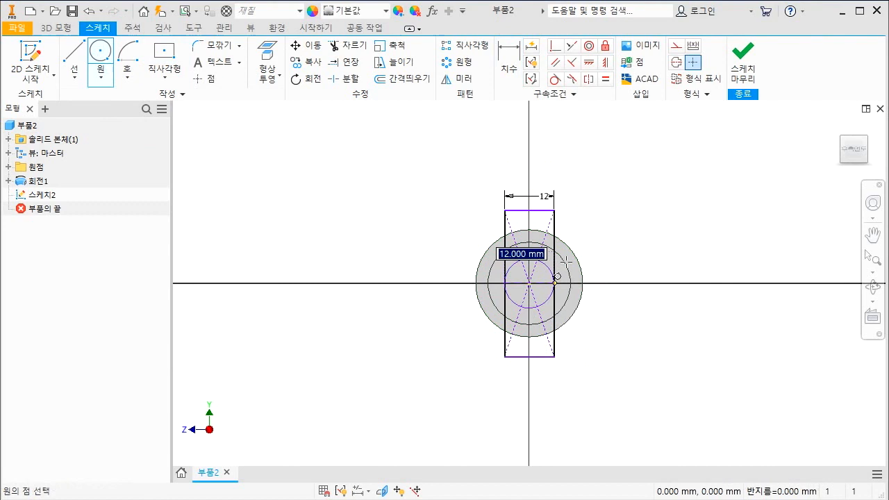
{"action": "left_click", "coordinate": [596, 213]}
{"action": "key", "text": "ctrl+shift+d"}
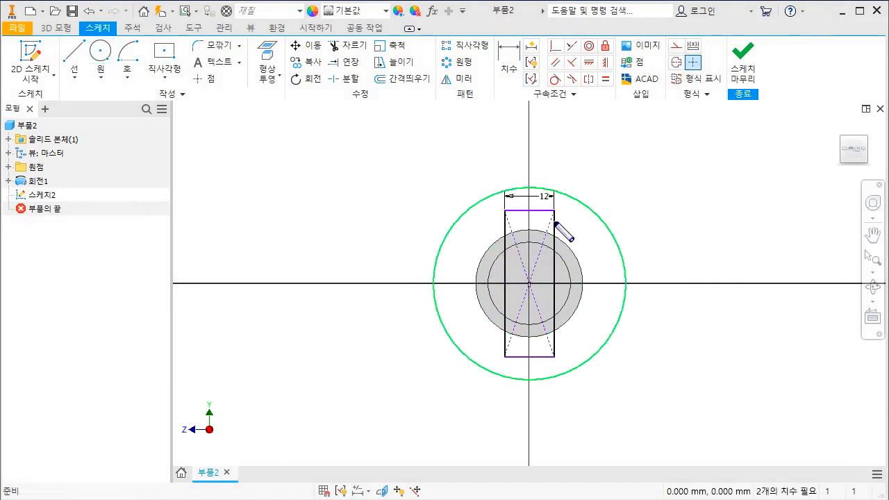
{"action": "left_click_drag", "start_coordinate": [554, 221], "coordinate": [579, 215]}
{"action": "left_click_drag", "start_coordinate": [445, 255], "coordinate": [502, 226]}
{"action": "left_click_drag", "start_coordinate": [436, 287], "coordinate": [492, 251]}
{"action": "left_click_drag", "start_coordinate": [443, 309], "coordinate": [492, 277]}
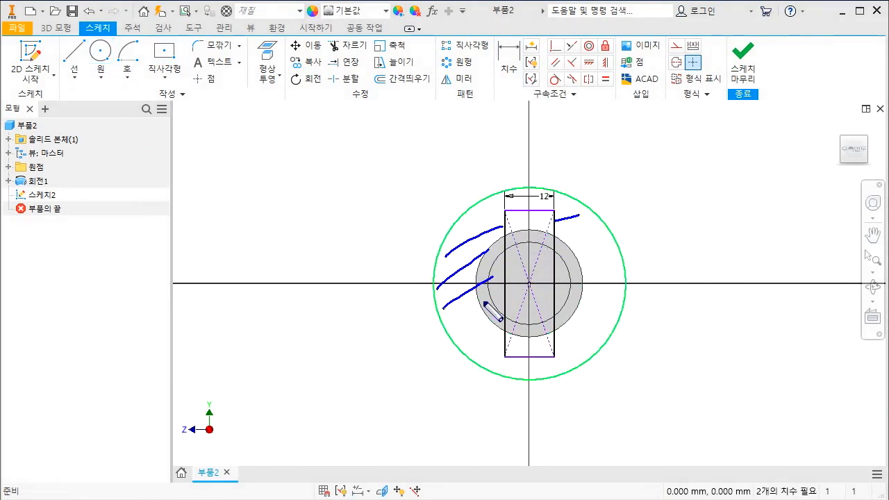
{"action": "left_click_drag", "start_coordinate": [452, 324], "coordinate": [492, 302]}
{"action": "left_click_drag", "start_coordinate": [460, 334], "coordinate": [492, 321]}
{"action": "left_click_drag", "start_coordinate": [557, 263], "coordinate": [586, 256]}
{"action": "key", "text": "Escape"}
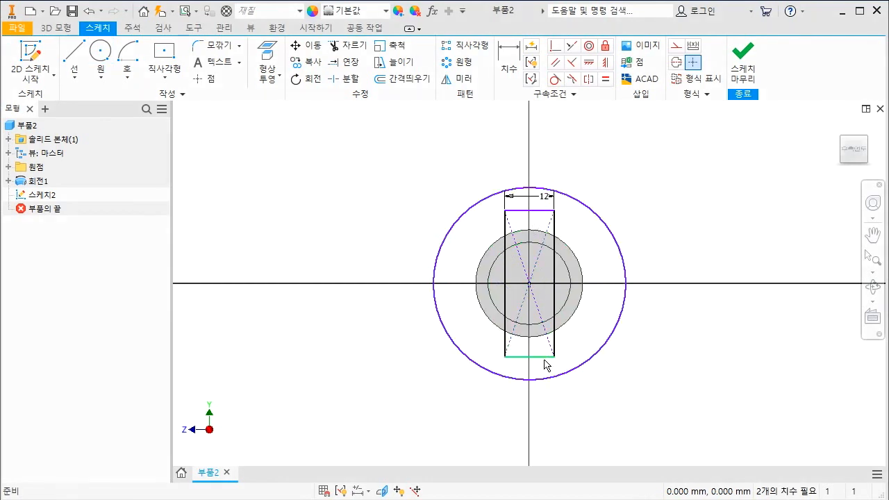
Stretch the rectangle's free short edges slightly outward, keeping the rectangle inside the circle
{"action": "left_click_drag", "start_coordinate": [543, 357], "coordinate": [552, 350]}
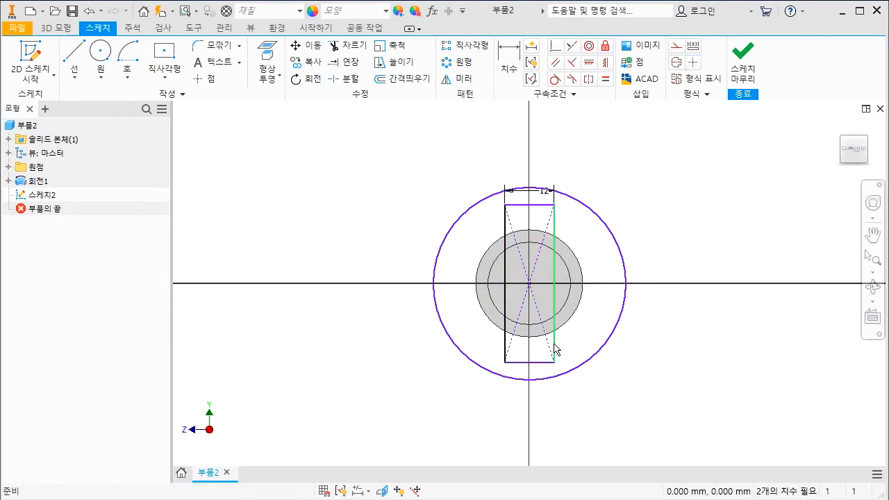
{"action": "left_click", "coordinate": [546, 191]}
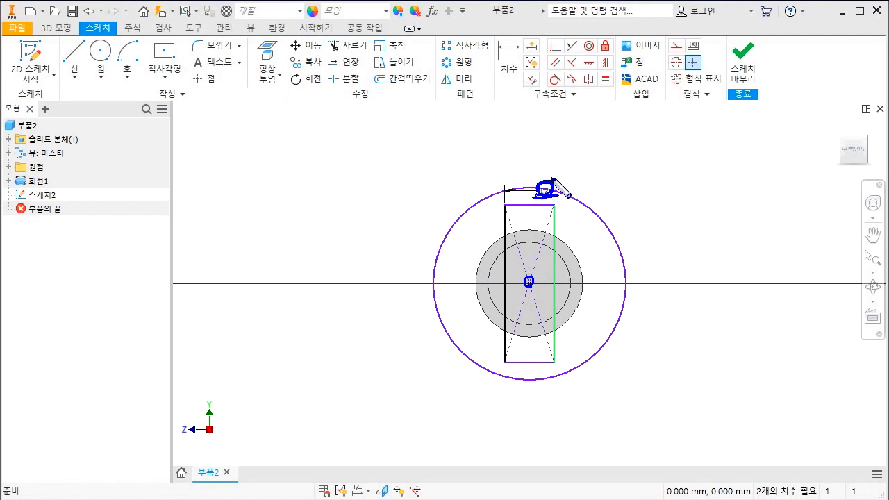
{"action": "left_click_drag", "start_coordinate": [563, 154], "coordinate": [525, 206]}
{"action": "left_click_drag", "start_coordinate": [592, 208], "coordinate": [588, 210]}
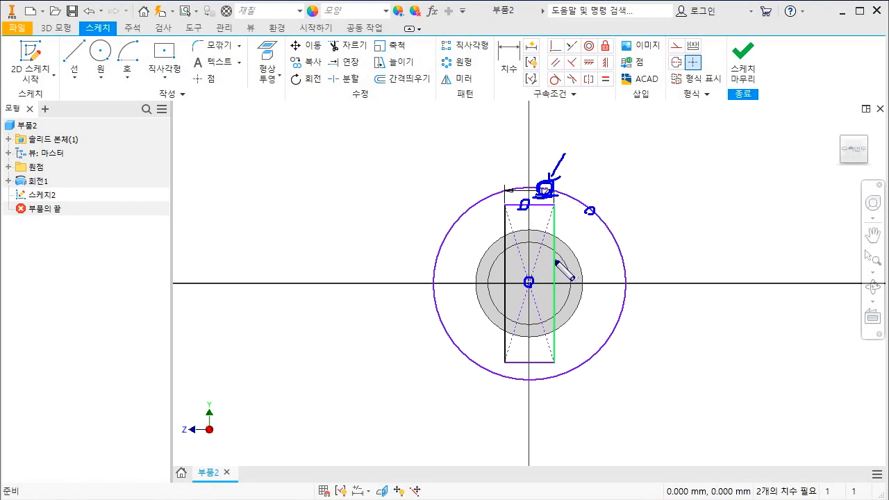
{"action": "key", "text": "Escape"}
{"action": "key", "text": "c"}
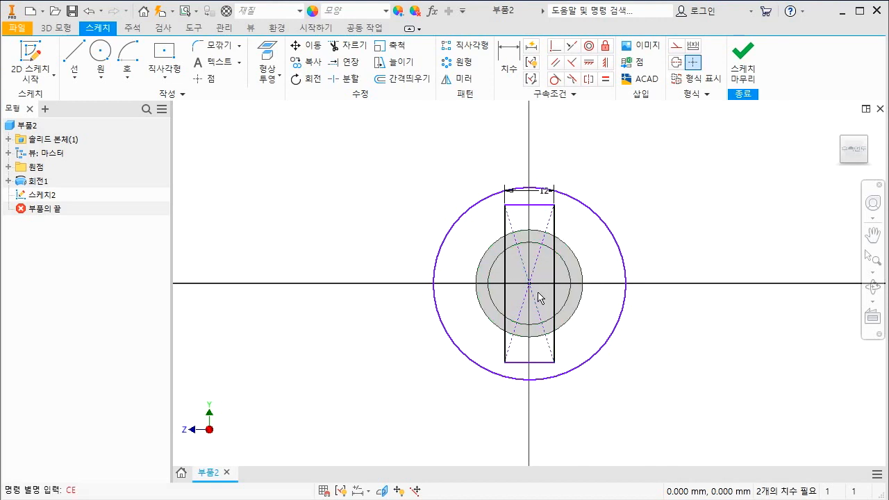
{"action": "key", "text": "Escape"}
Extrude the region between the circle and the rectangle as a cut 16 mm into the shaft to form the flats
{"action": "key", "text": "F6"}
{"action": "key", "text": "e"}
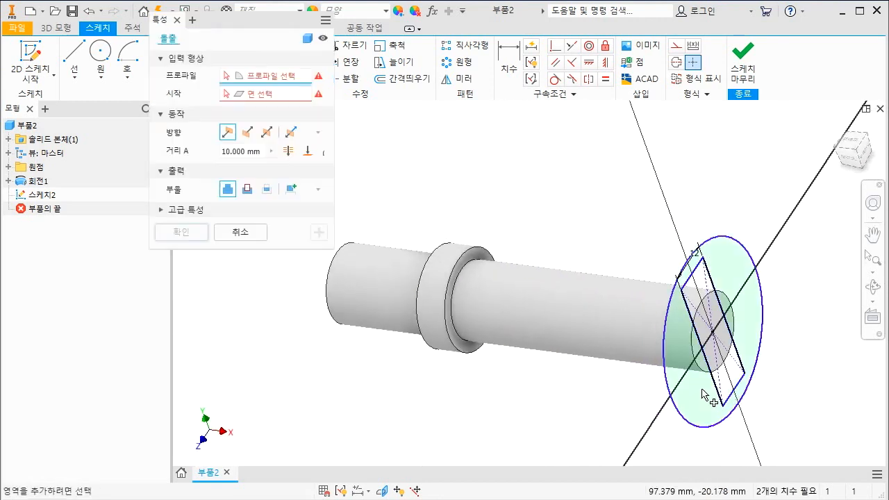
{"action": "left_click", "coordinate": [247, 189]}
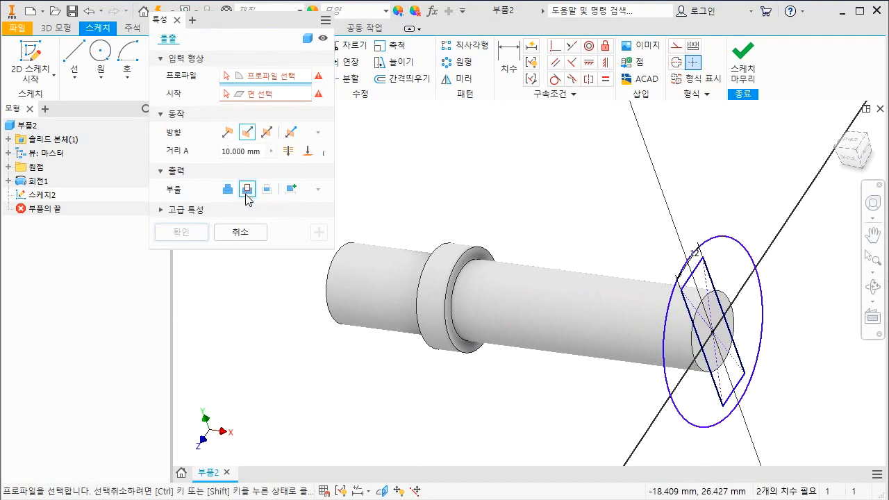
{"action": "left_click", "coordinate": [684, 333]}
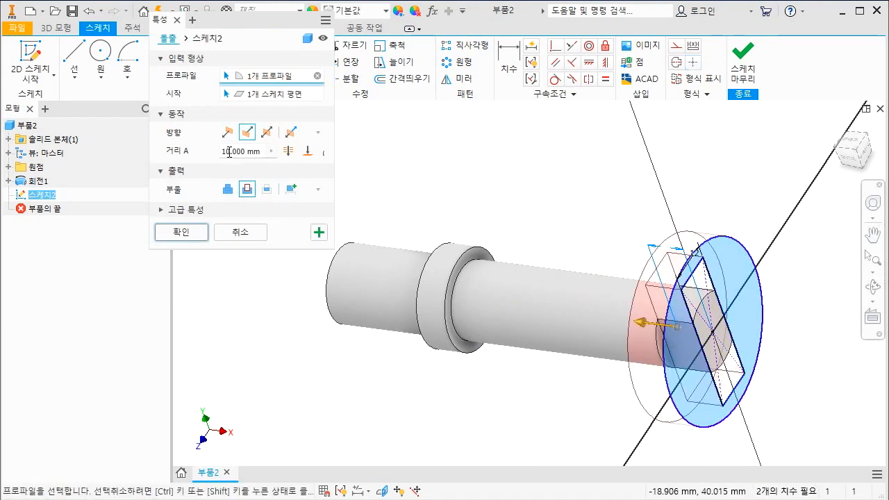
{"action": "type", "text": "10"}
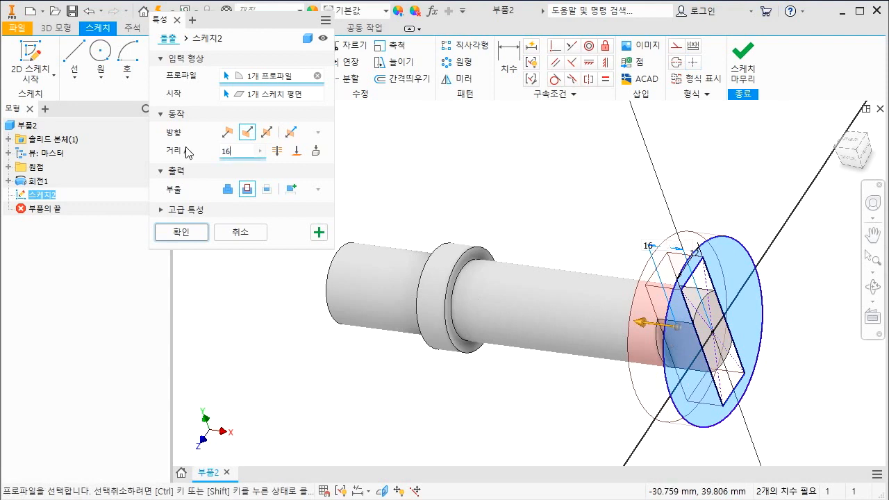
{"action": "left_click", "coordinate": [177, 232]}
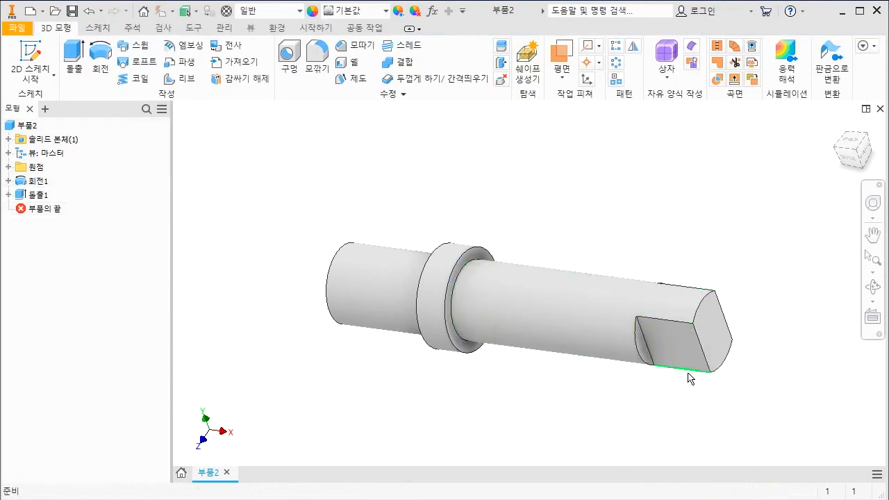
Chamfer the two curved edges on the end face of the flatted end with a distance of 1 mm
{"action": "scroll", "coordinate": [687, 379], "scroll_direction": "down", "scroll_amount": 5}
{"action": "mouse_move", "coordinate": [548, 189]}
{"action": "left_mouse_down"}
{"action": "mouse_move", "coordinate": [667, 281]}
{"action": "mouse_move", "coordinate": [719, 306]}
{"action": "left_mouse_up"}
{"action": "left_click_drag", "start_coordinate": [719, 203], "coordinate": [576, 352]}
{"action": "scroll", "coordinate": [547, 350], "scroll_direction": "up", "scroll_amount": 5}
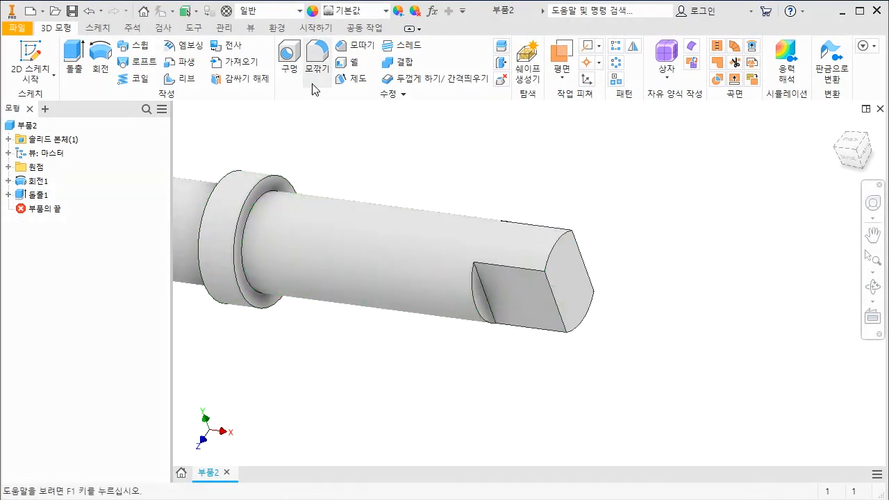
{"action": "left_click", "coordinate": [354, 47]}
{"action": "left_click", "coordinate": [563, 243]}
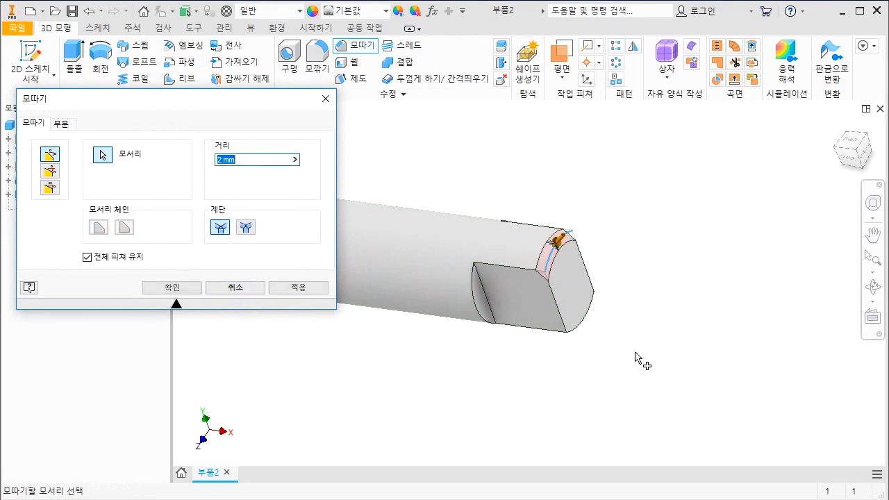
{"action": "middle_click_drag", "start_coordinate": [608, 380], "coordinate": [543, 272], "text": "shift"}
{"action": "scroll", "coordinate": [543, 271], "scroll_direction": "down", "scroll_amount": 3}
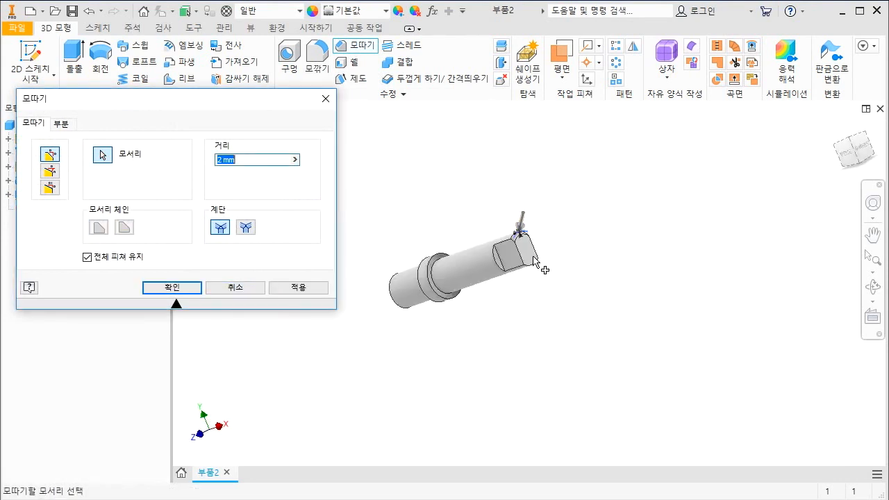
{"action": "scroll", "coordinate": [521, 267], "scroll_direction": "up", "scroll_amount": 5}
{"action": "left_click", "coordinate": [557, 258]}
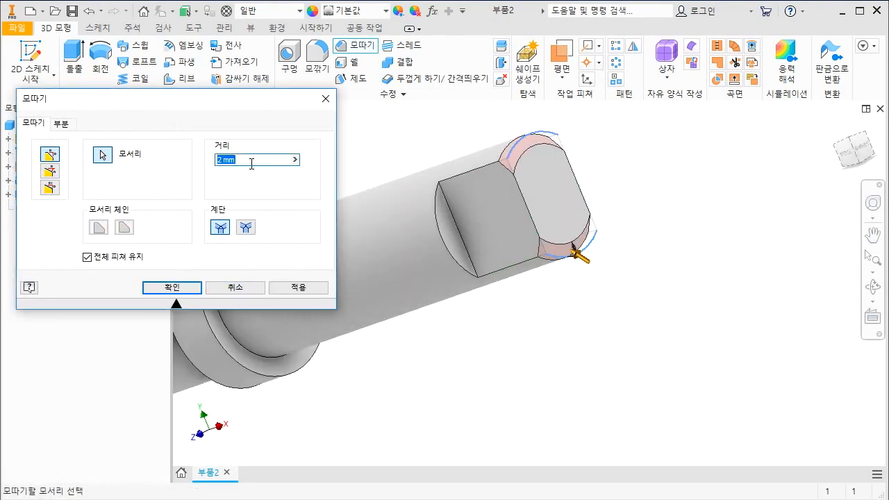
{"action": "left_click", "coordinate": [189, 285]}
Examine the chamfer on the flatted end up close and from the front, and check its distance setting
{"action": "scroll", "coordinate": [676, 382], "scroll_direction": "down", "scroll_amount": 4}
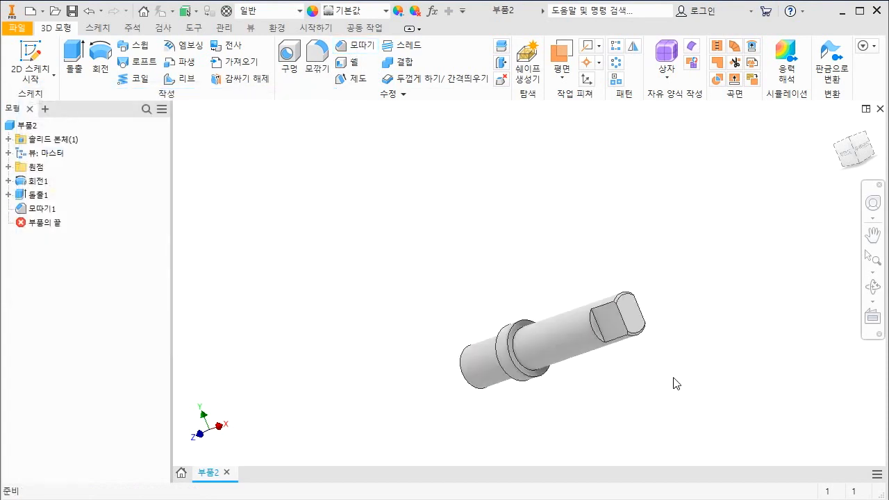
{"action": "scroll", "coordinate": [623, 295], "scroll_direction": "up", "scroll_amount": 5}
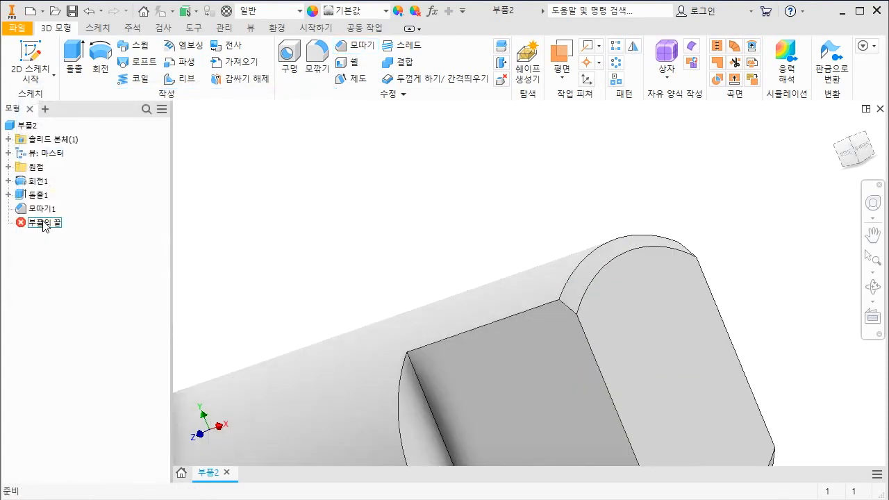
{"action": "right_click", "coordinate": [48, 213]}
{"action": "left_click", "coordinate": [82, 263]}
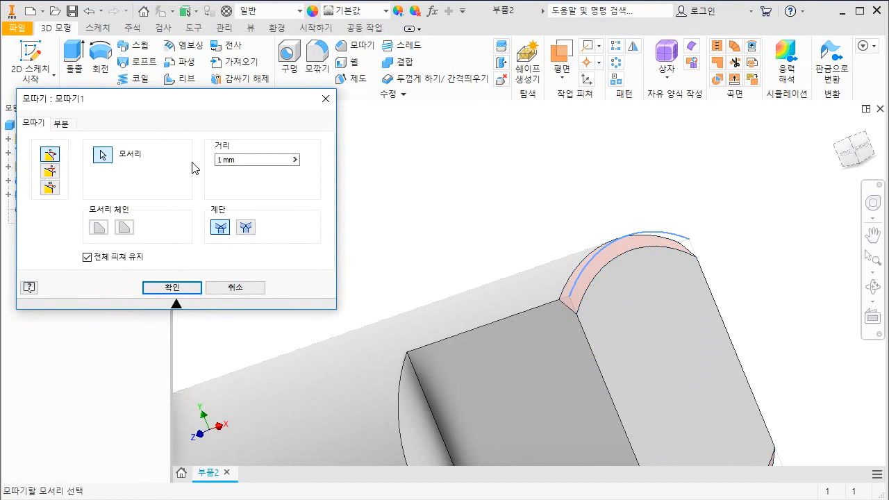
{"action": "key", "text": "Escape"}
{"action": "left_click", "coordinate": [845, 157]}
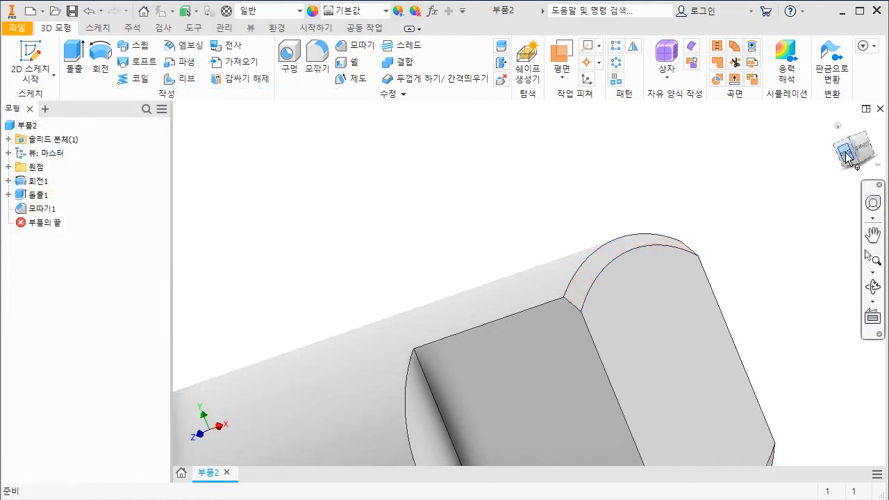
{"action": "scroll", "coordinate": [699, 254], "scroll_direction": "up", "scroll_amount": 6}
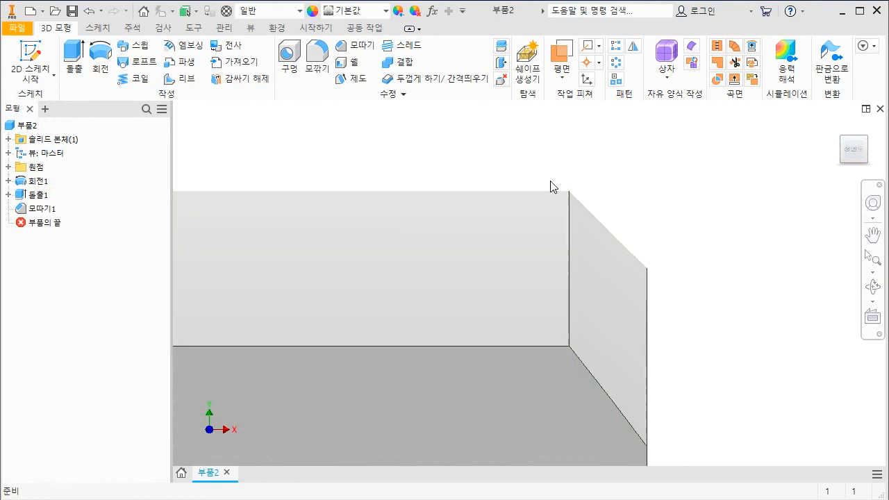
{"action": "scroll", "coordinate": [646, 250], "scroll_direction": "down", "scroll_amount": 2}
{"action": "scroll", "coordinate": [663, 286], "scroll_direction": "down", "scroll_amount": 2}
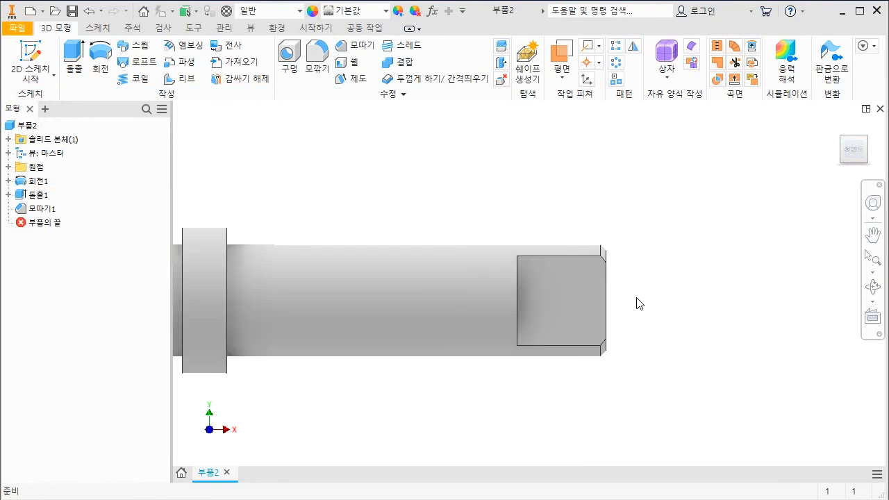
{"action": "left_click_drag", "start_coordinate": [599, 265], "coordinate": [529, 336]}
{"action": "left_click_drag", "start_coordinate": [530, 266], "coordinate": [601, 337]}
{"action": "left_click_drag", "start_coordinate": [517, 257], "coordinate": [602, 338]}
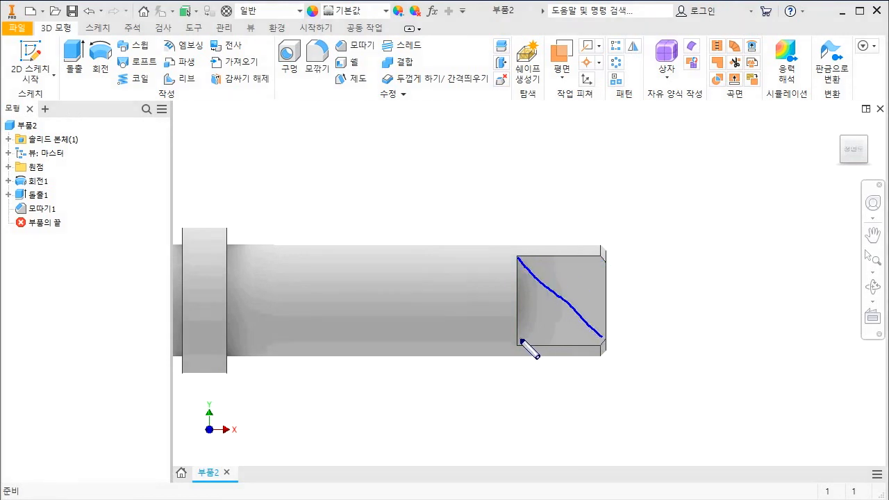
{"action": "mouse_move", "coordinate": [521, 341]}
{"action": "left_mouse_down"}
{"action": "mouse_move", "coordinate": [581, 294]}
{"action": "mouse_move", "coordinate": [601, 258]}
{"action": "left_mouse_up"}
{"action": "left_click_drag", "start_coordinate": [211, 266], "coordinate": [191, 283]}
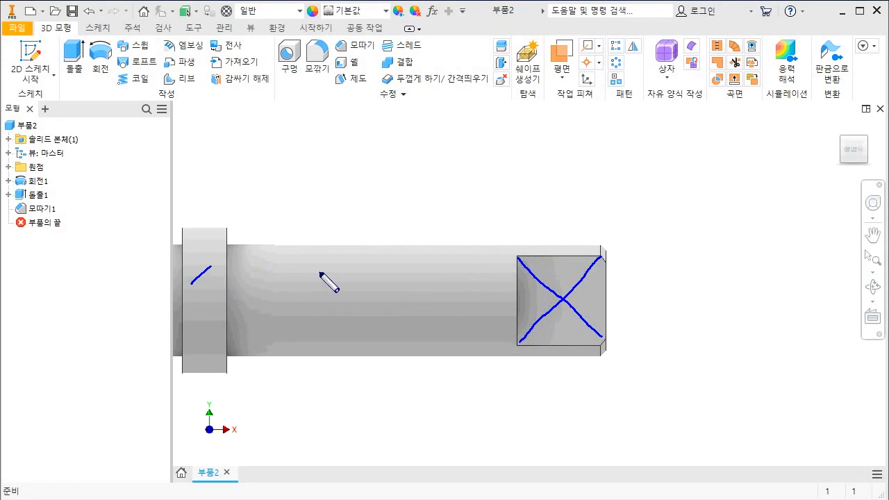
{"action": "left_click_drag", "start_coordinate": [323, 272], "coordinate": [301, 286]}
{"action": "left_click_drag", "start_coordinate": [602, 255], "coordinate": [530, 339]}
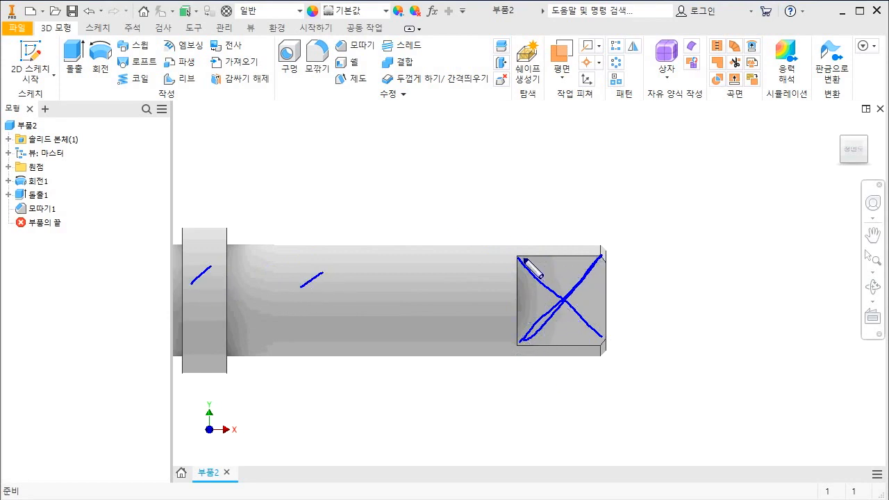
{"action": "left_click_drag", "start_coordinate": [522, 259], "coordinate": [604, 331]}
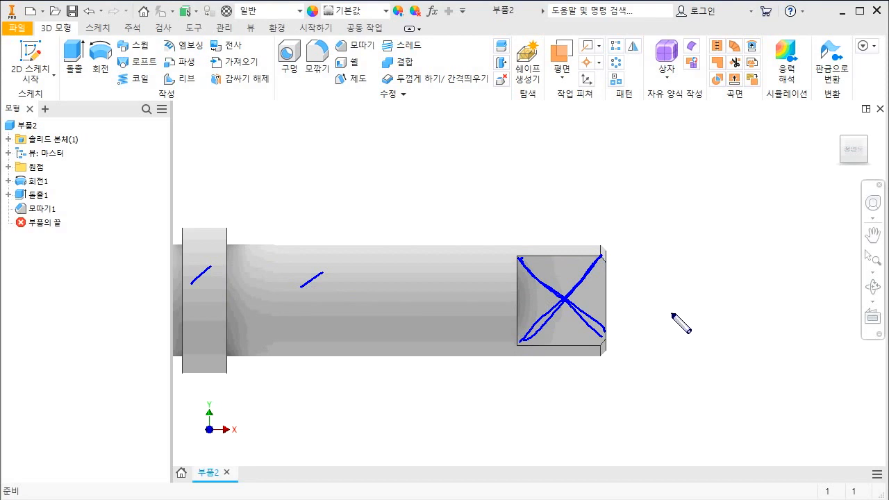
{"action": "key", "text": "Escape"}
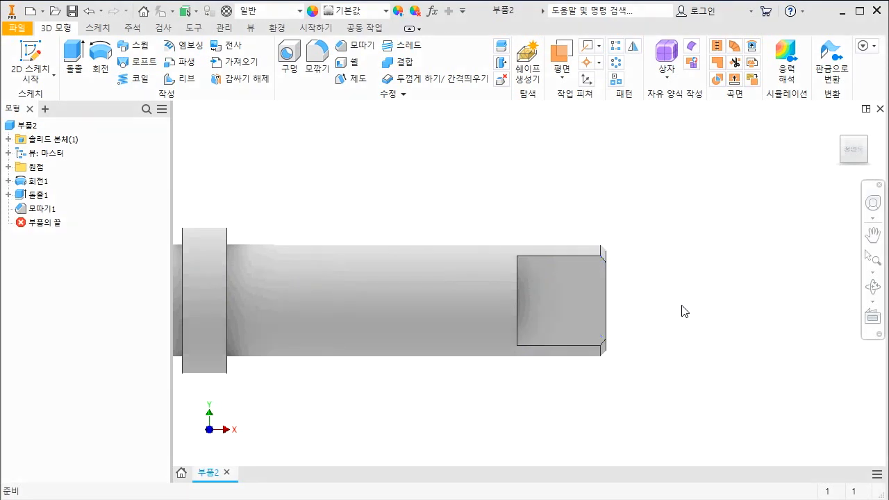